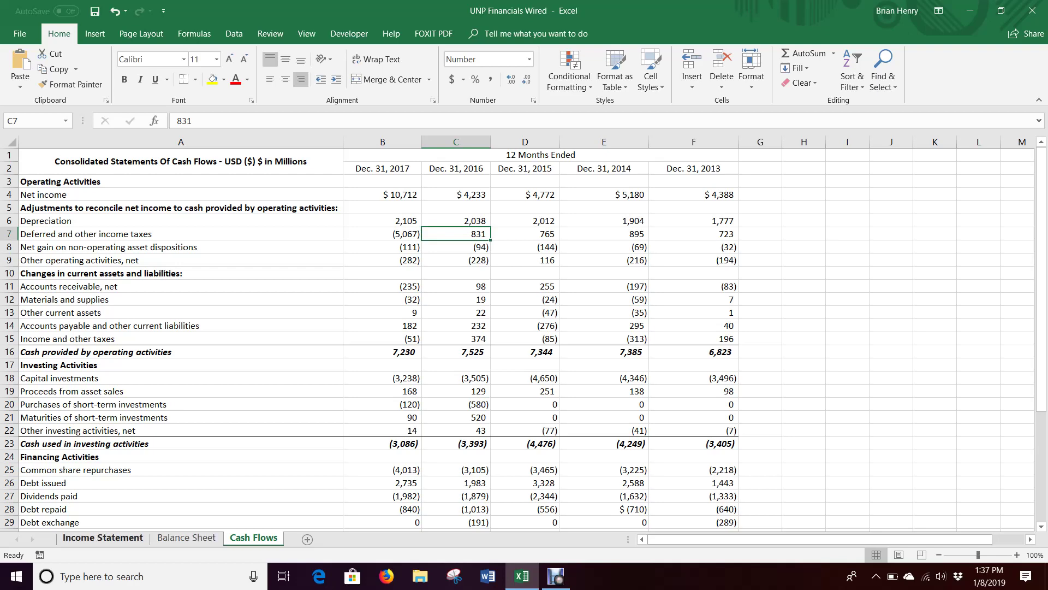
Make copies of both the Income Statement and Balance Sheet sheets
{"action": "right_click", "coordinate": [134, 537]}
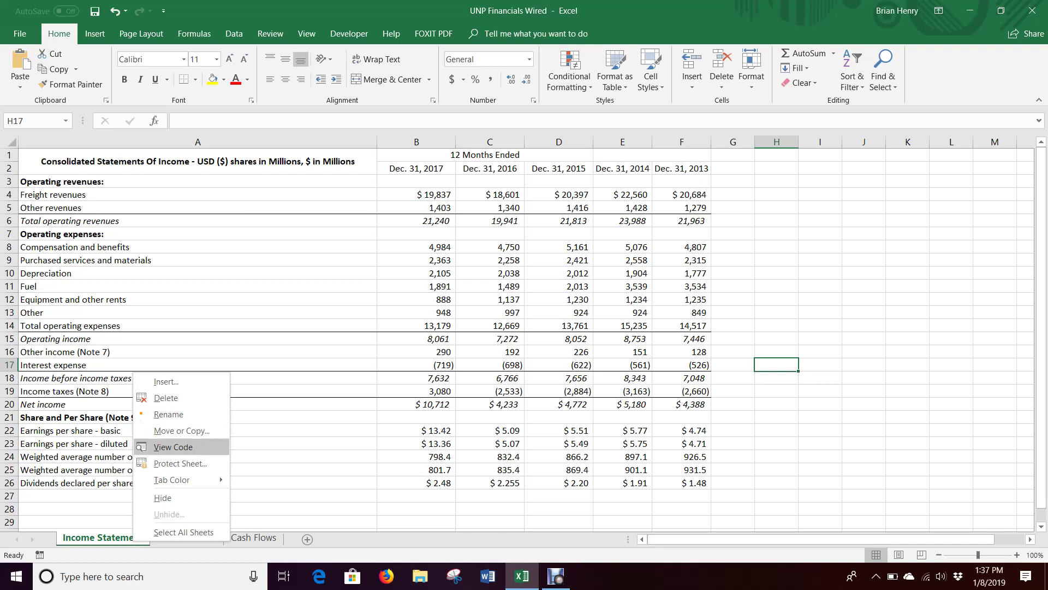
{"action": "left_click", "coordinate": [182, 430]}
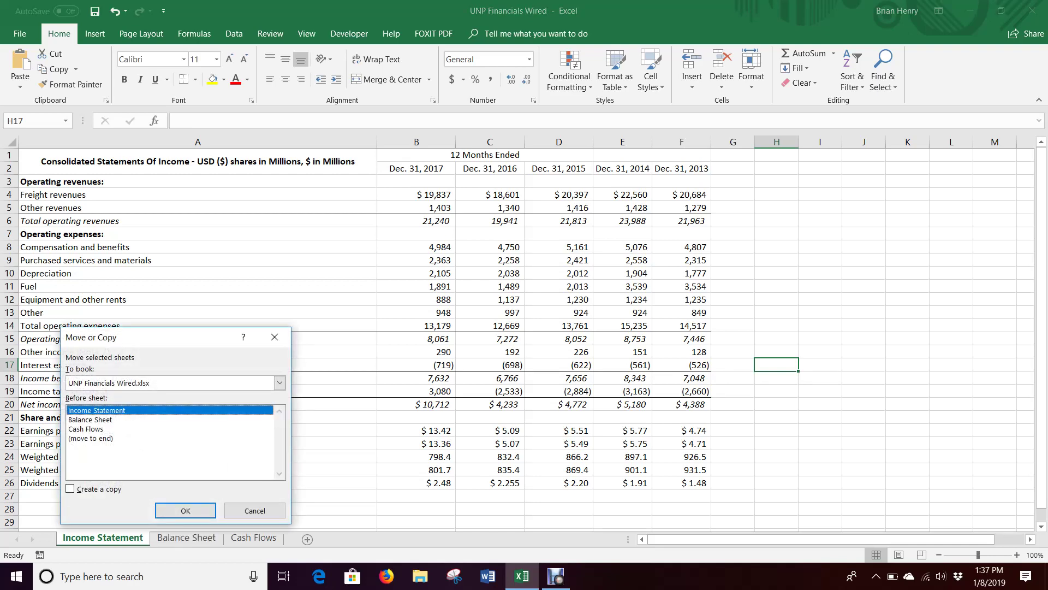
{"action": "key", "text": "alt+c"}
{"action": "key", "text": "Return"}
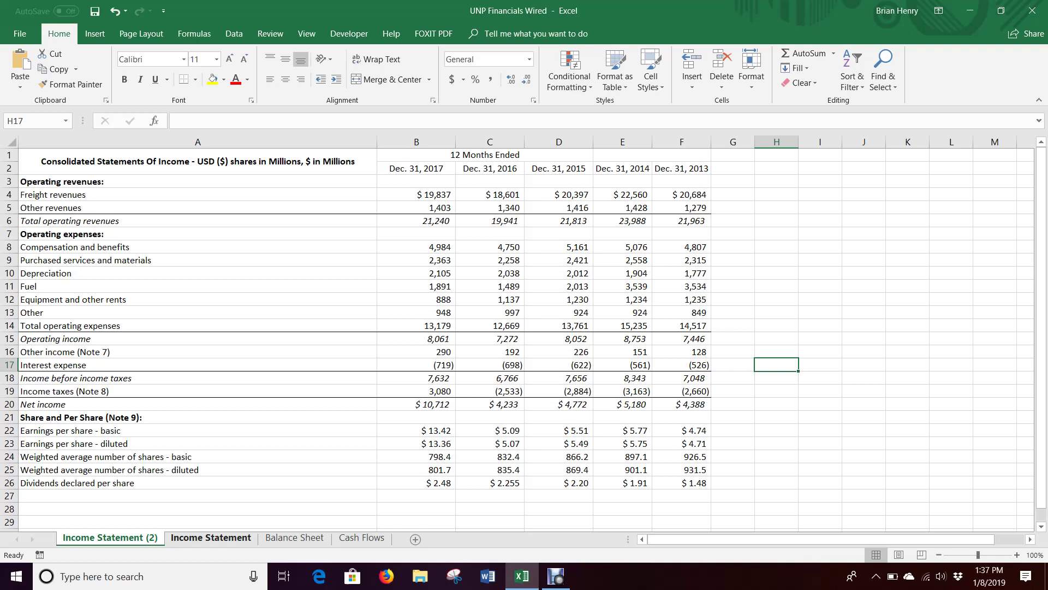
{"action": "left_click", "coordinate": [295, 537]}
{"action": "right_click", "coordinate": [286, 538]}
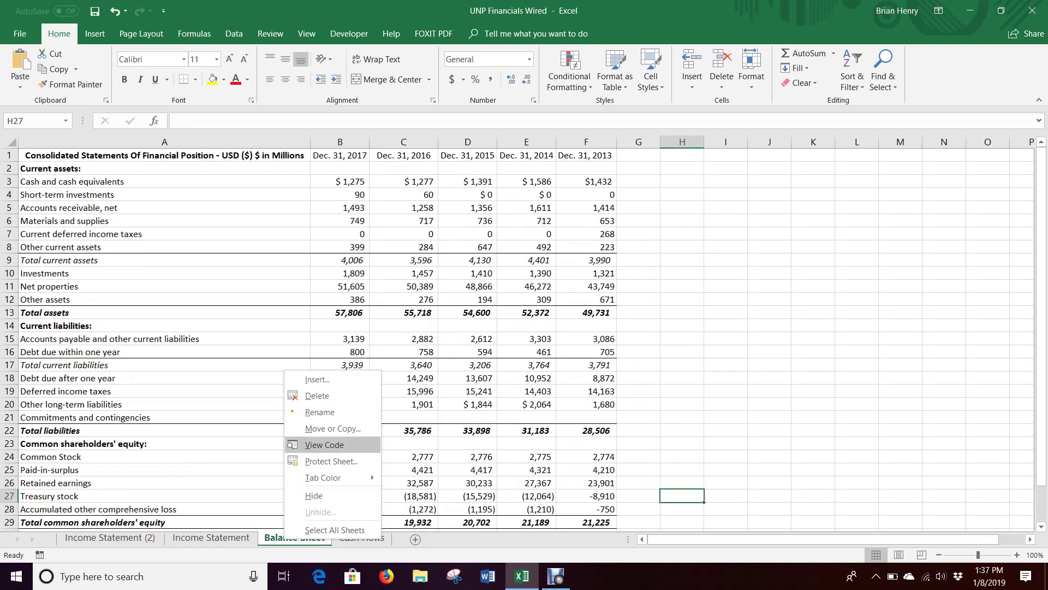
{"action": "left_click", "coordinate": [333, 428]}
{"action": "key", "text": "alt+c"}
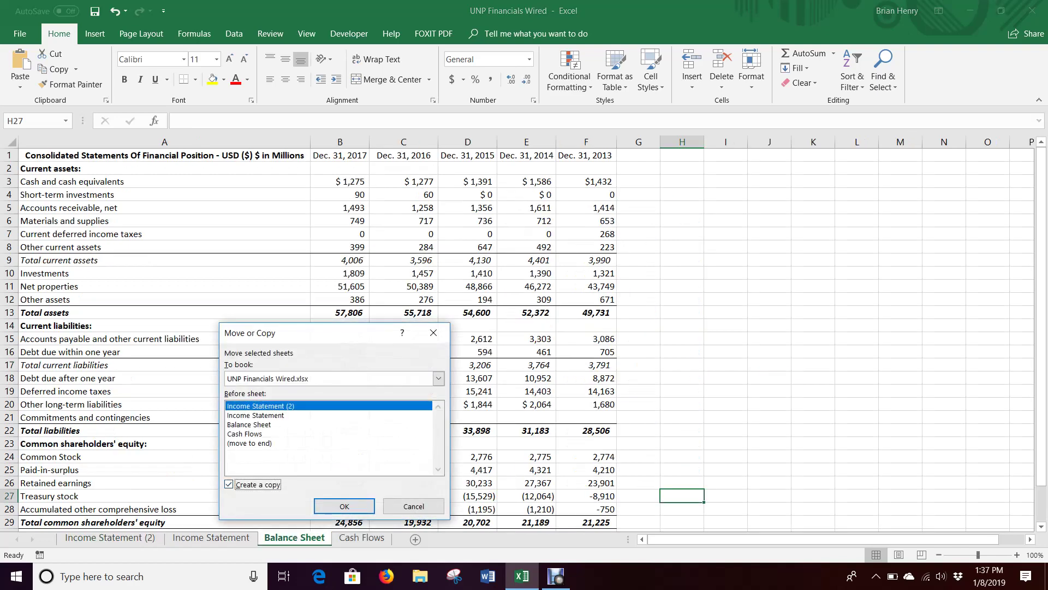
{"action": "key", "text": "Return"}
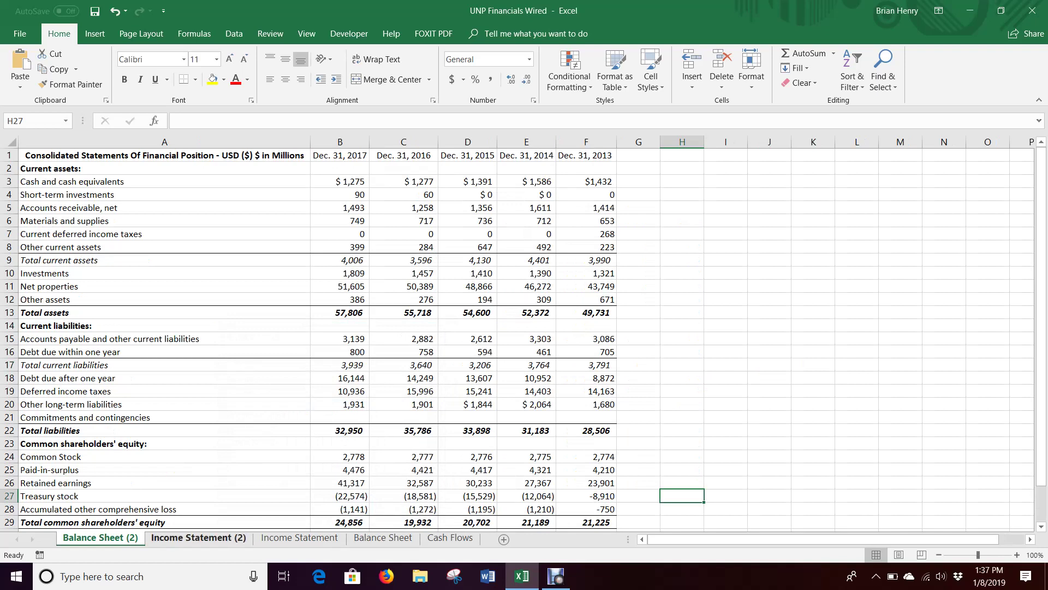
Rename the copied sheets to CS IS and CS BS
{"action": "left_click", "coordinate": [155, 537]}
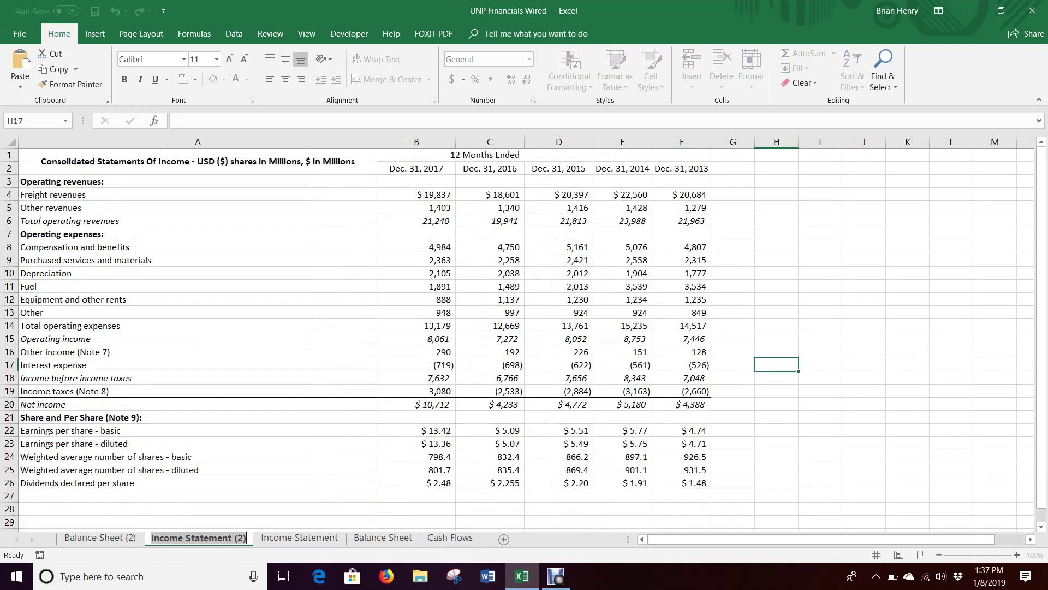
{"action": "double_click", "coordinate": [154, 538]}
{"action": "type", "text": "CS IS"}
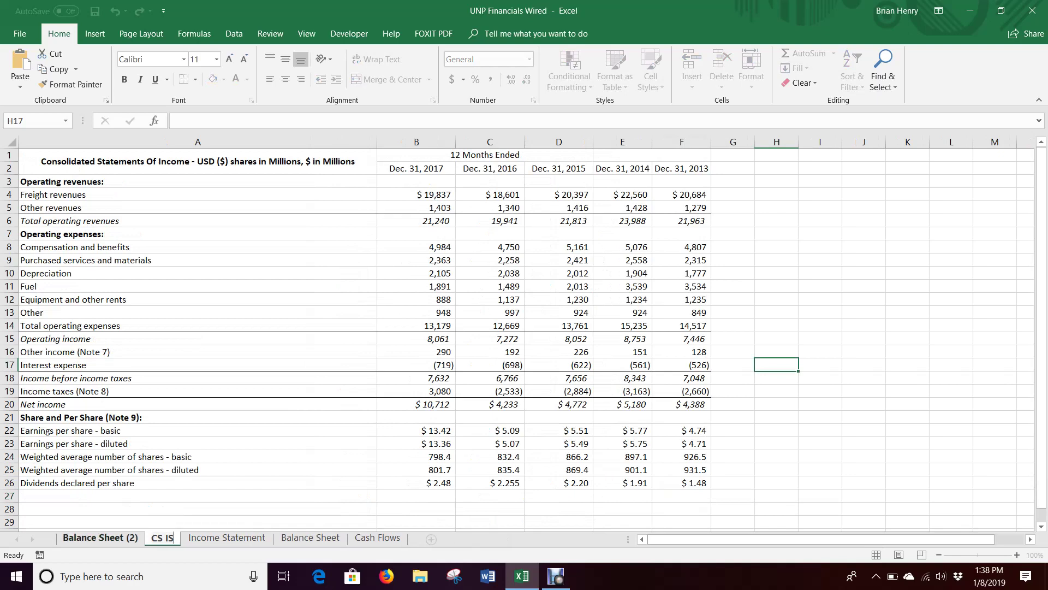
{"action": "key", "text": "Return"}
{"action": "left_click", "coordinate": [100, 537]}
{"action": "type", "text": "CS BS"}
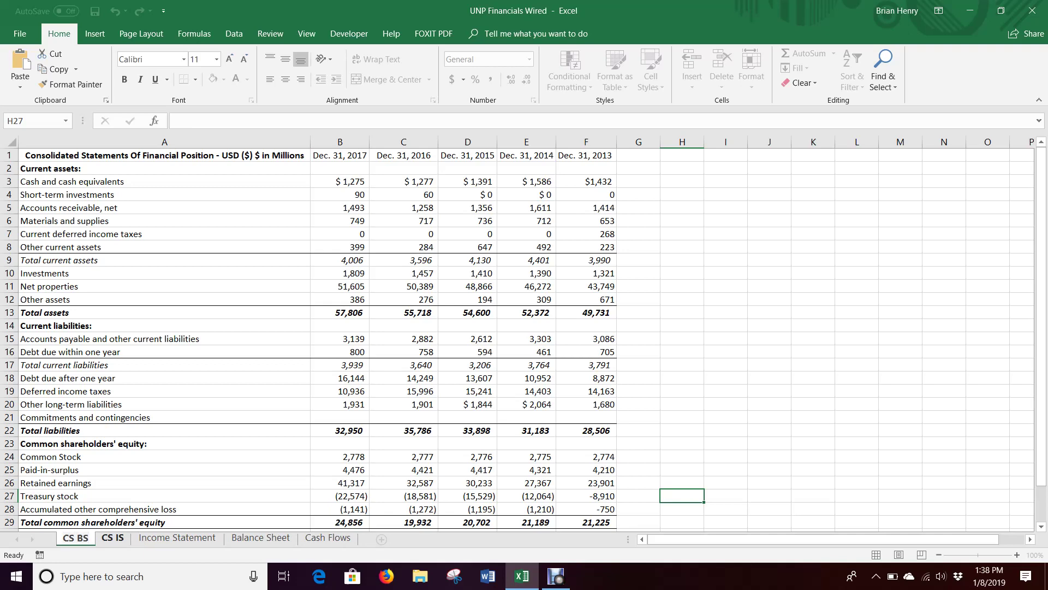
{"action": "key", "text": "Return"}
{"action": "left_click", "coordinate": [112, 537]}
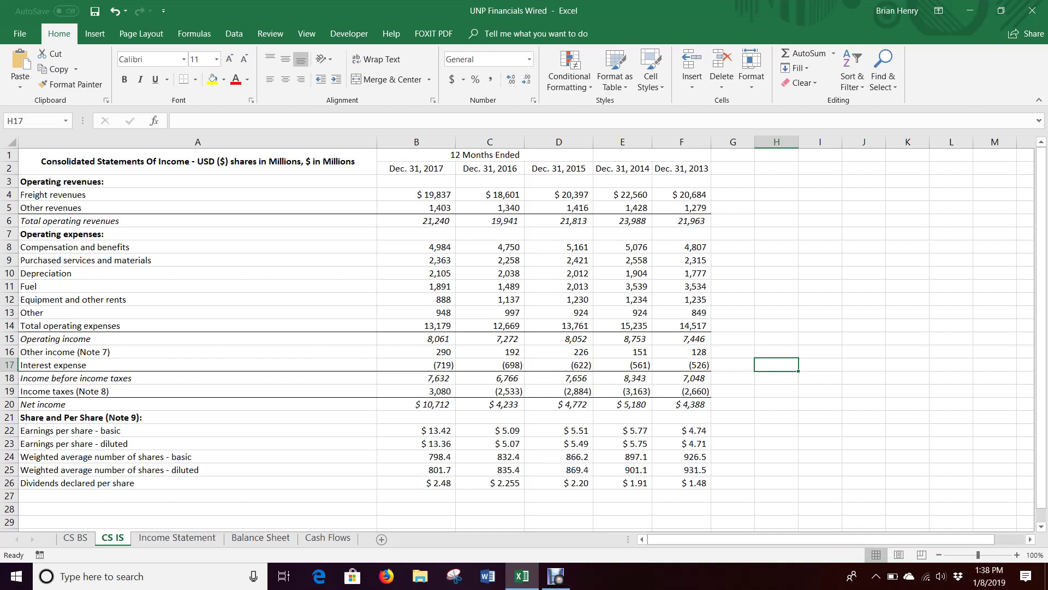
{"action": "left_click", "coordinate": [177, 537]}
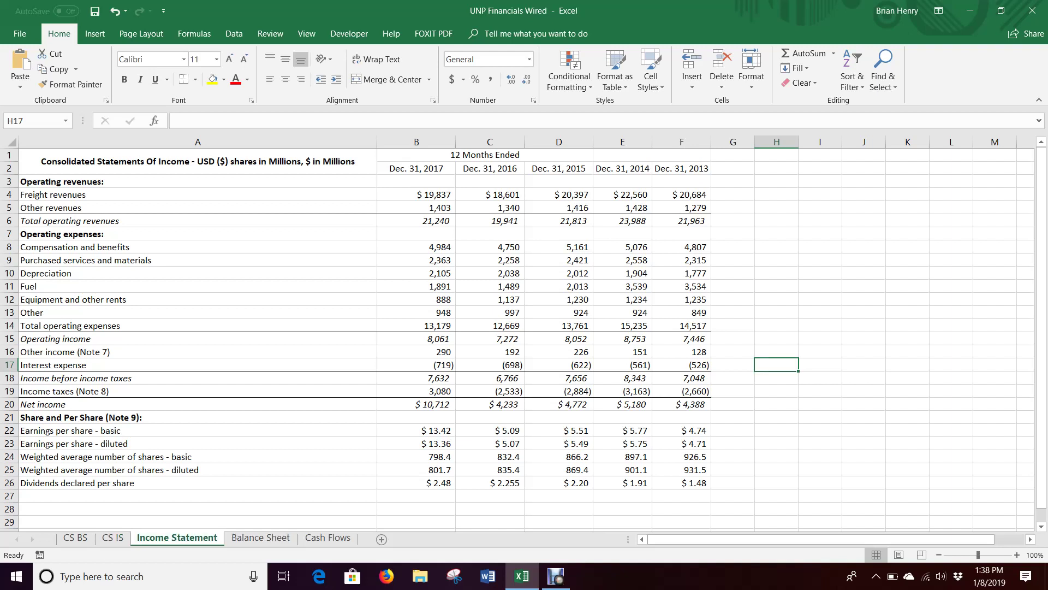
{"action": "left_click", "coordinate": [113, 537]}
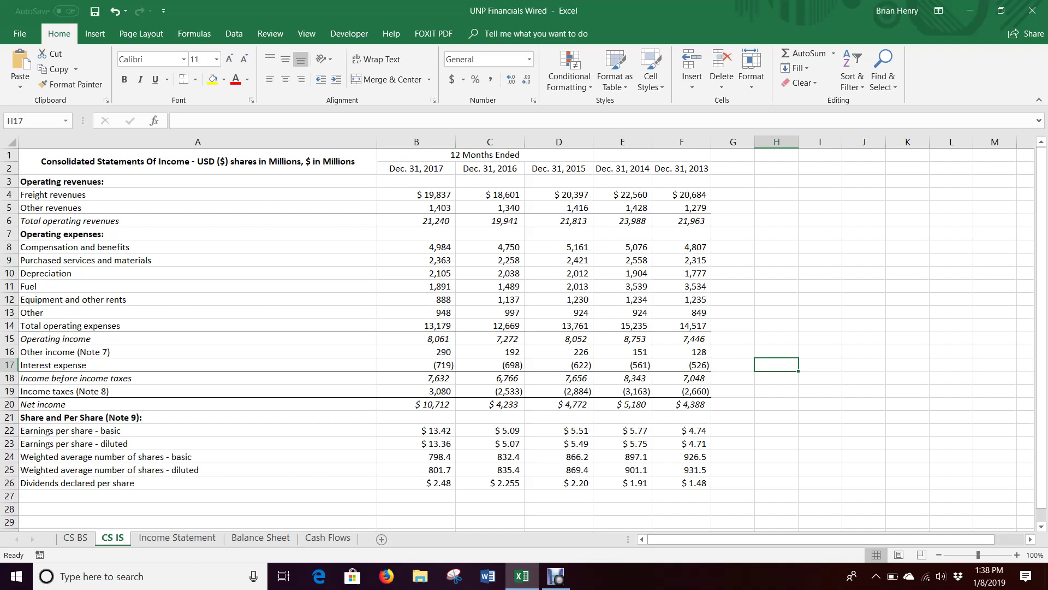
In CS IS B4, divide Income Statement B4 (freight revenue) by B$6 (total operating revenues)
{"action": "left_click", "coordinate": [416, 194]}
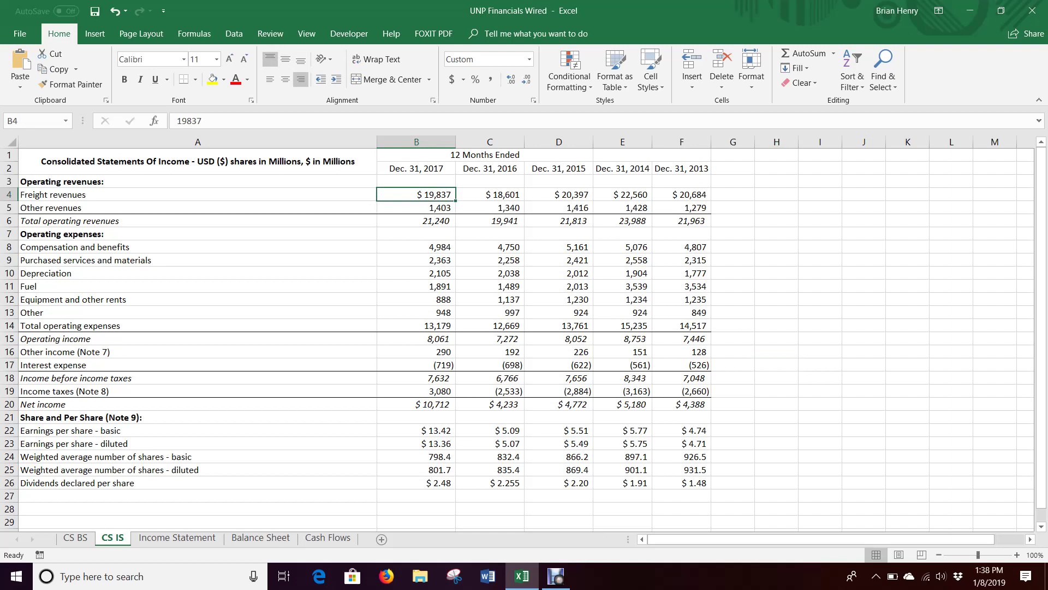
{"action": "type", "text": "="}
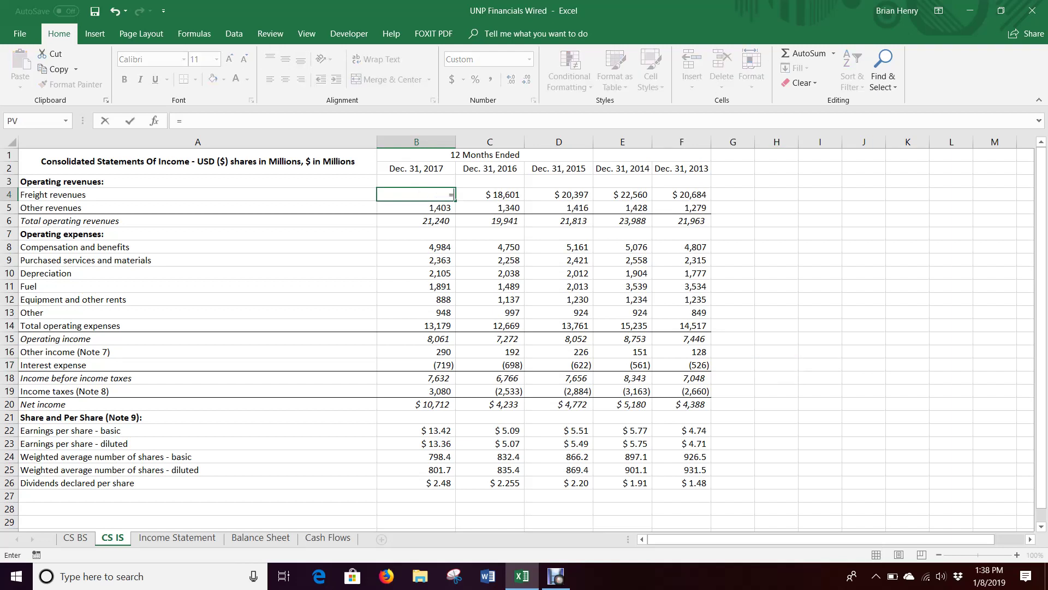
{"action": "left_click", "coordinate": [177, 537]}
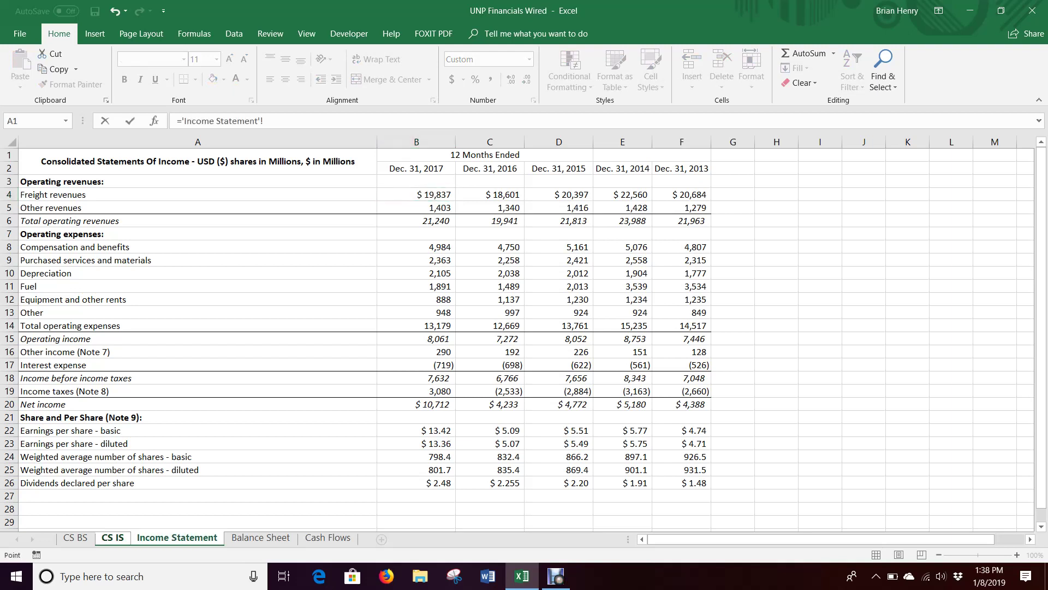
{"action": "left_click", "coordinate": [416, 195]}
{"action": "type", "text": "/"}
{"action": "left_click", "coordinate": [416, 221]}
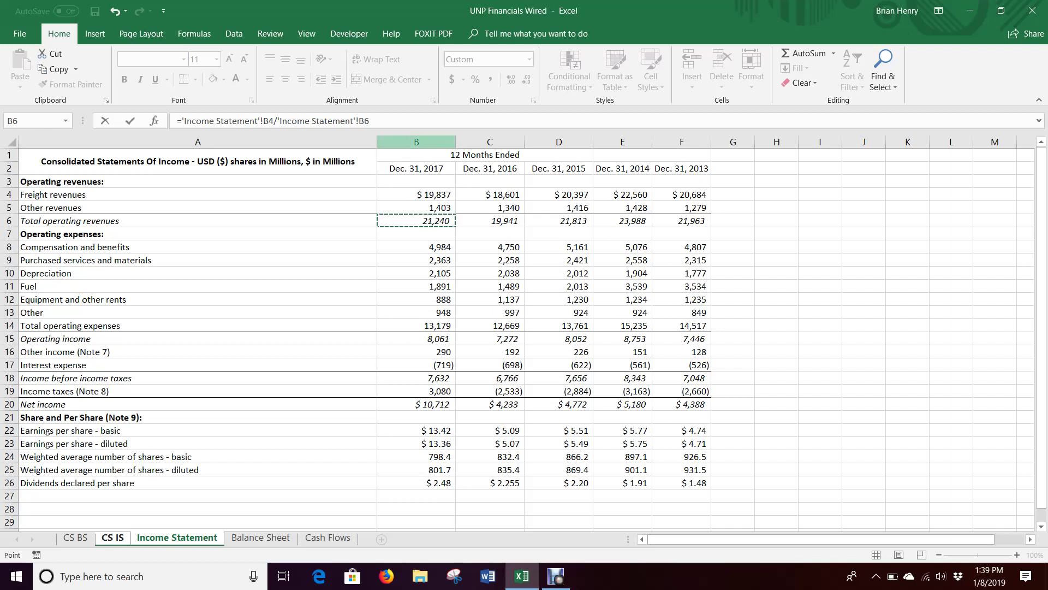
{"action": "left_click", "coordinate": [359, 120]}
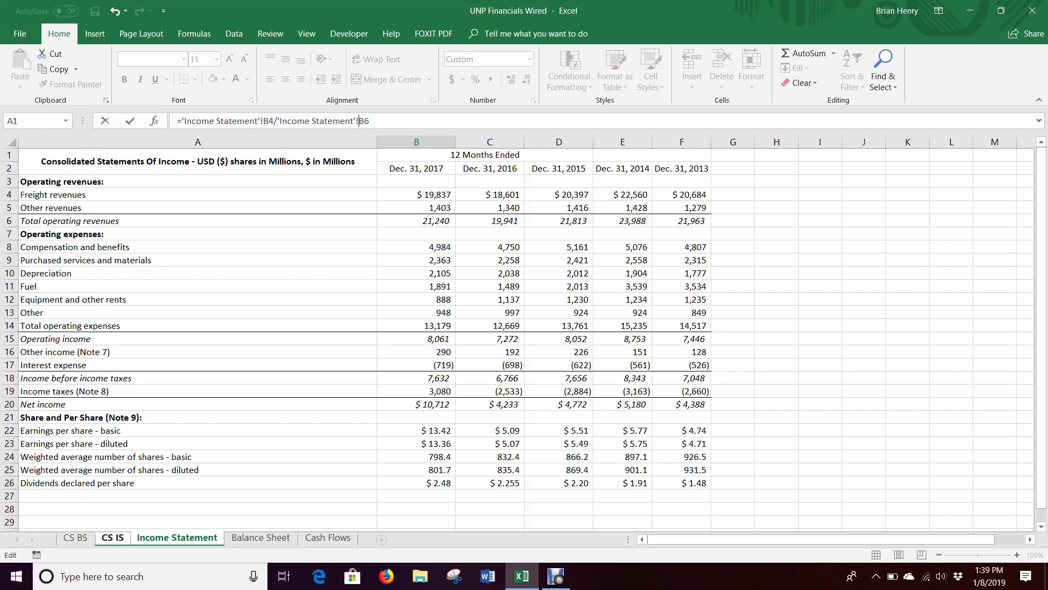
{"action": "type", "text": "$"}
{"action": "key", "text": "BackSpace"}
{"action": "type", "text": "$"}
{"action": "key", "text": "Return"}
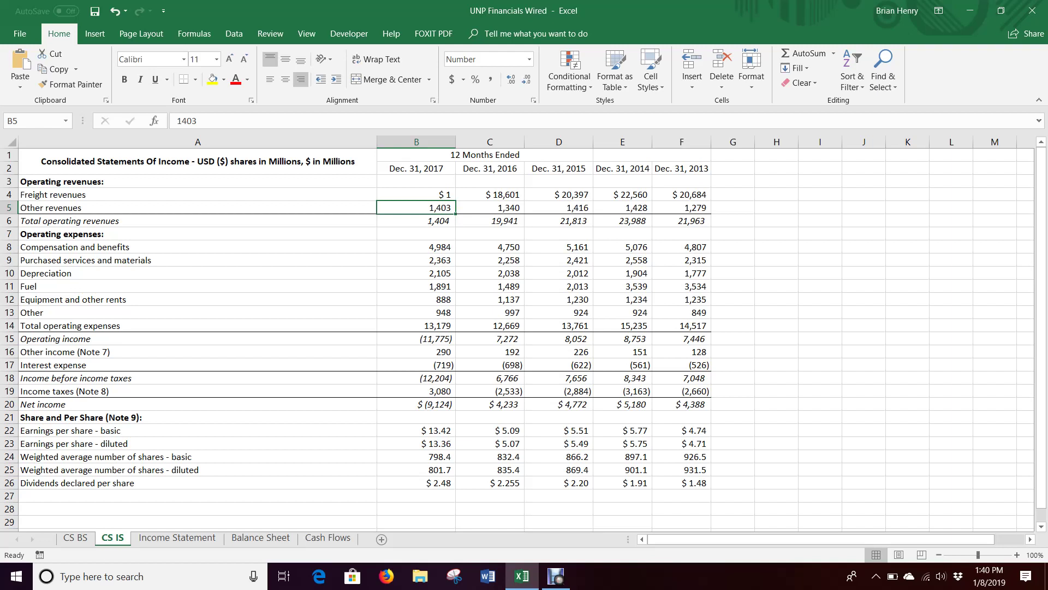
Format B4 as a one-decimal percentage and fill the formula across F and down to row 20
{"action": "key", "text": "Up"}
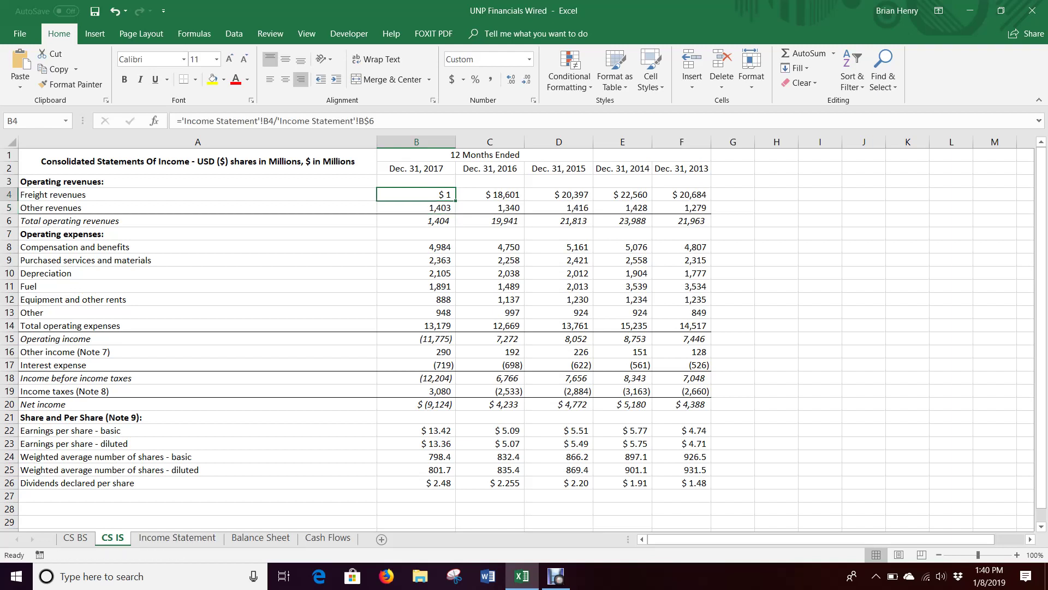
{"action": "left_click", "coordinate": [475, 79]}
{"action": "left_click", "coordinate": [511, 80]}
{"action": "left_click_drag", "start_coordinate": [455, 201], "coordinate": [710, 410]}
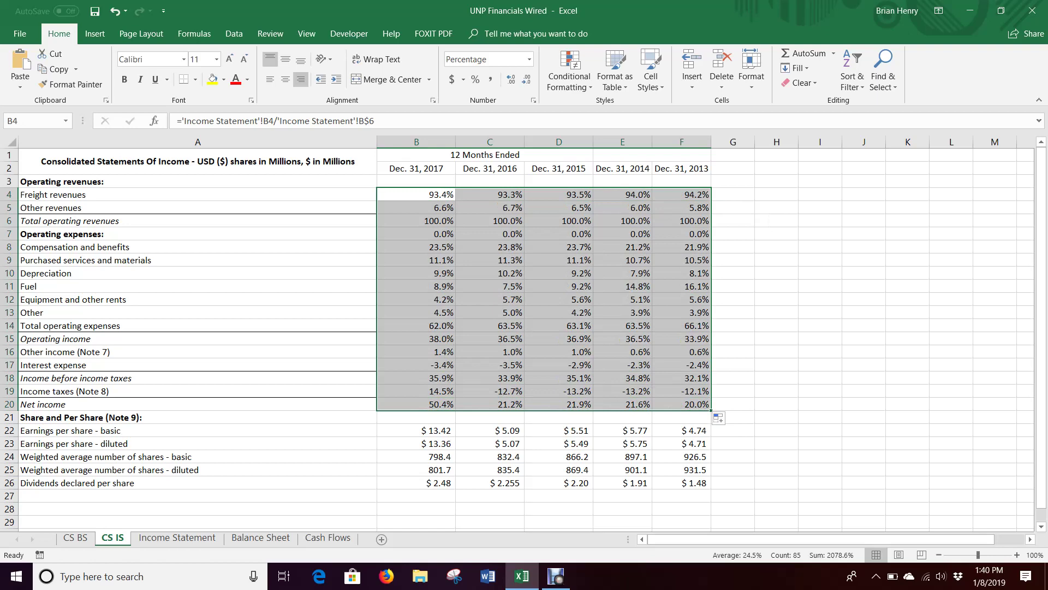
Add a border under the Other revenues row and remove italics from Total operating revenues
{"action": "left_click_drag", "start_coordinate": [416, 221], "coordinate": [682, 220]}
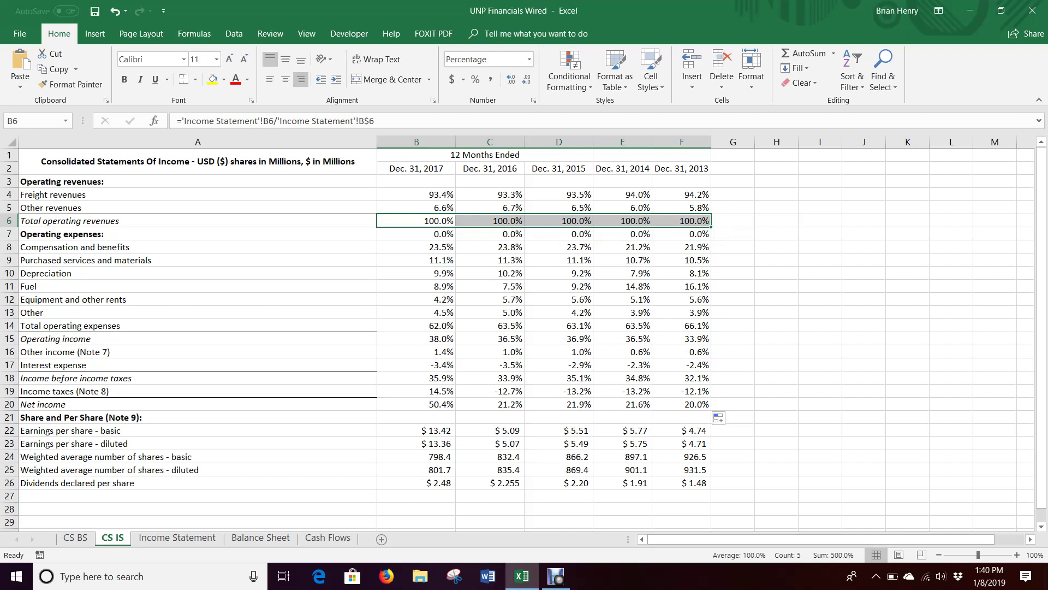
{"action": "left_click", "coordinate": [198, 208]}
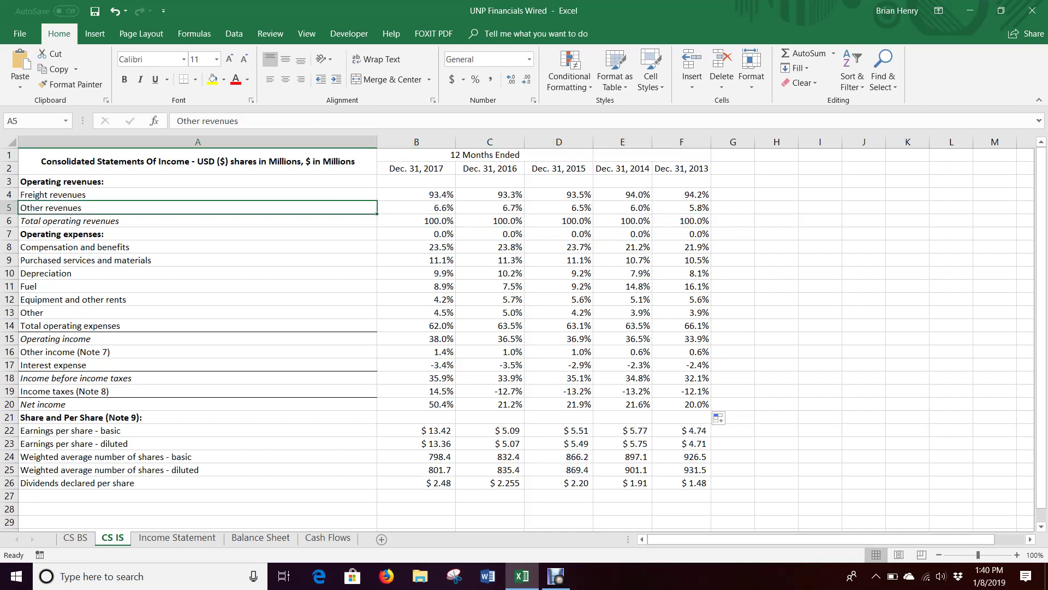
{"action": "key", "text": "ctrl+shift+Right"}
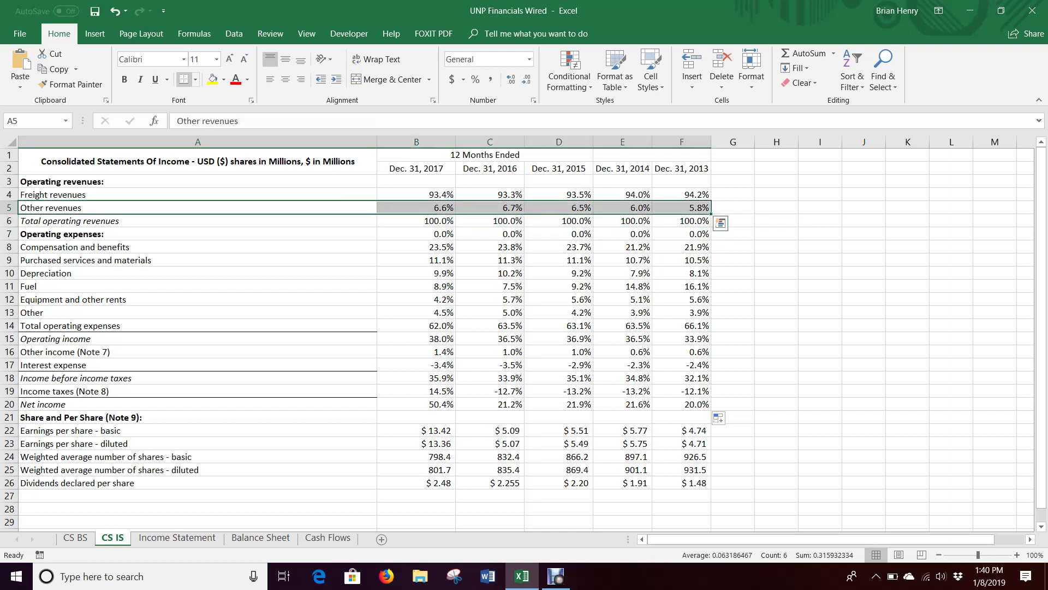
{"action": "left_click", "coordinate": [184, 80]}
{"action": "left_click", "coordinate": [197, 221]}
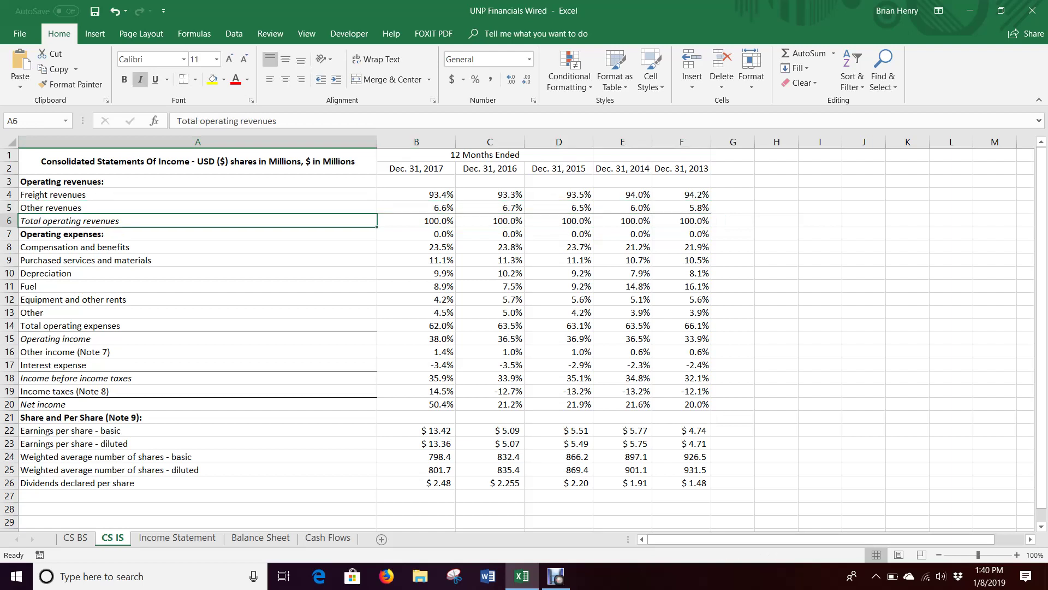
{"action": "key", "text": "ctrl+shift+Right"}
{"action": "key", "text": "ctrl+i"}
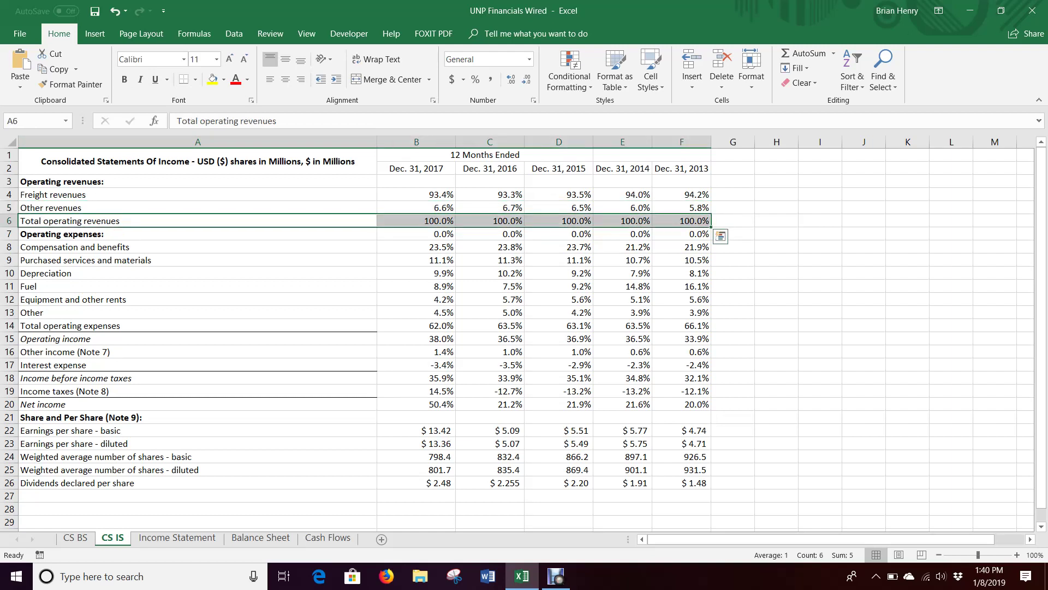
{"action": "left_click", "coordinate": [416, 365]}
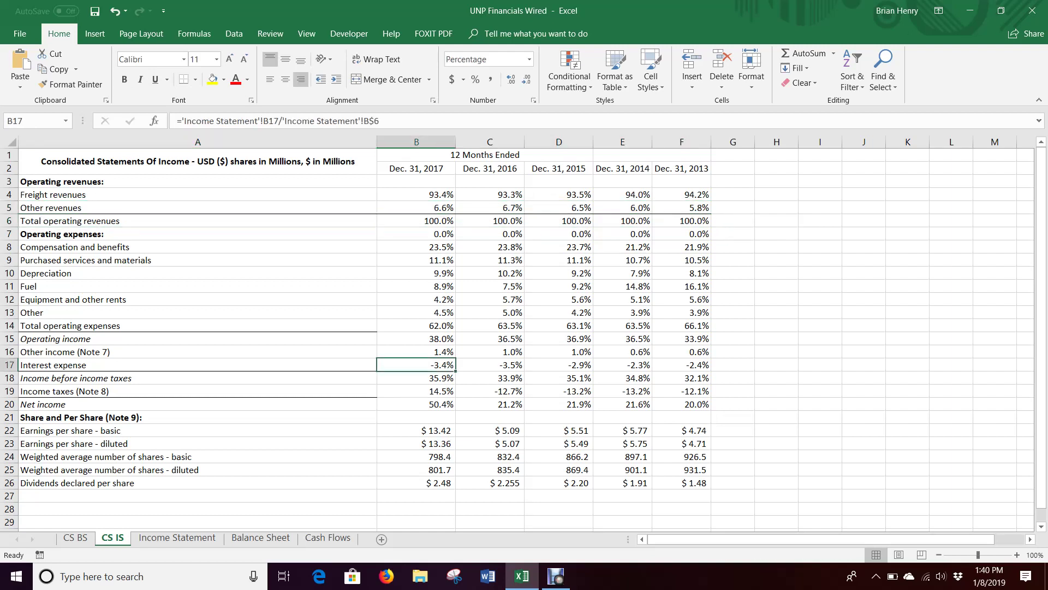
{"action": "left_click", "coordinate": [176, 538]}
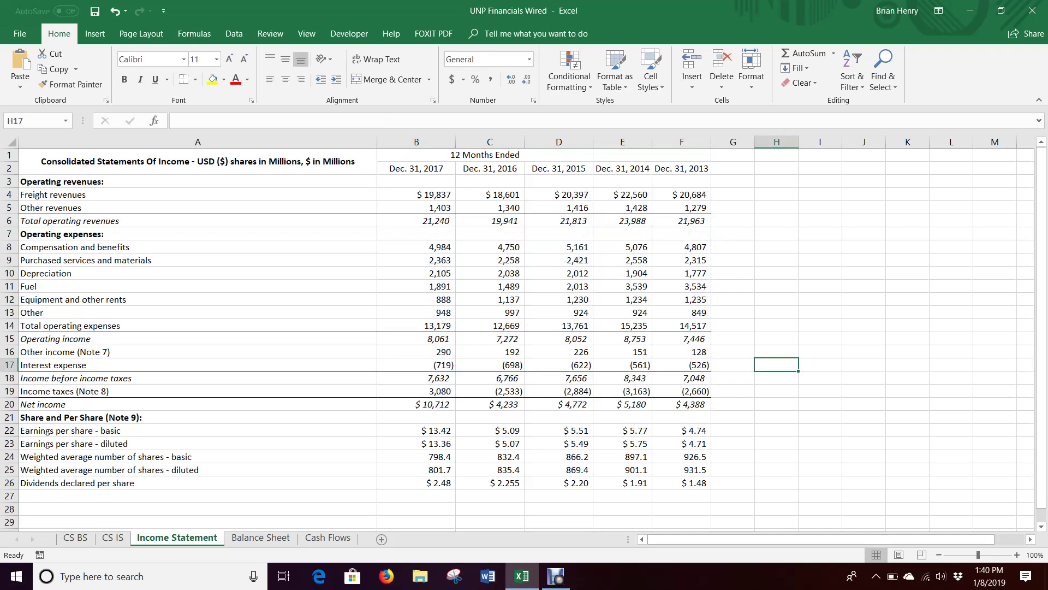
Paste Income Statement A1:F26 formatting onto CS IS using Paste Special > Formats
{"action": "left_click_drag", "start_coordinate": [682, 482], "coordinate": [197, 158]}
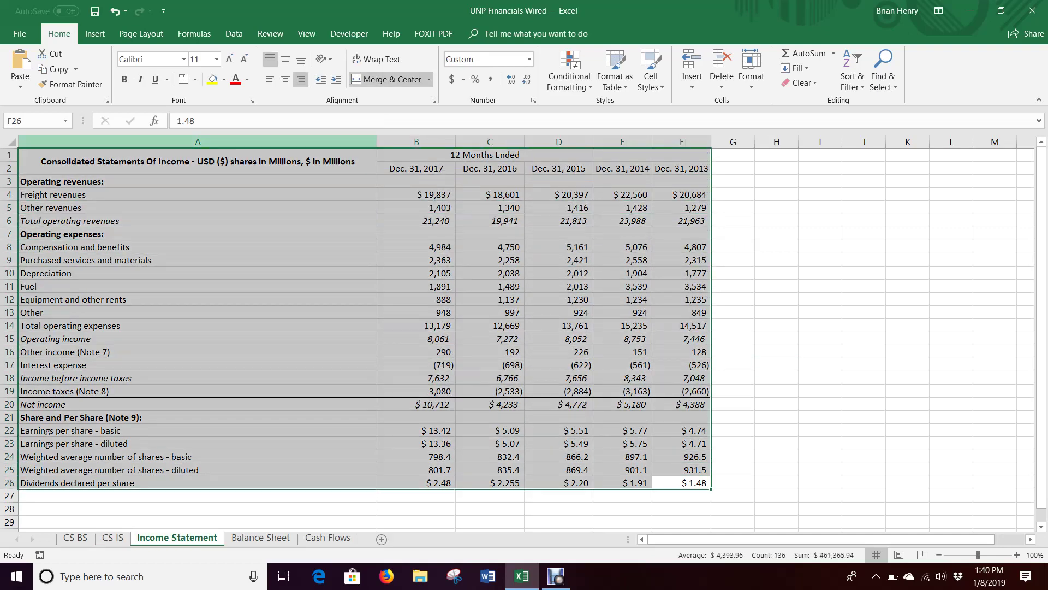
{"action": "key", "text": "ctrl+c"}
{"action": "key", "text": "ctrl+Page_Up"}
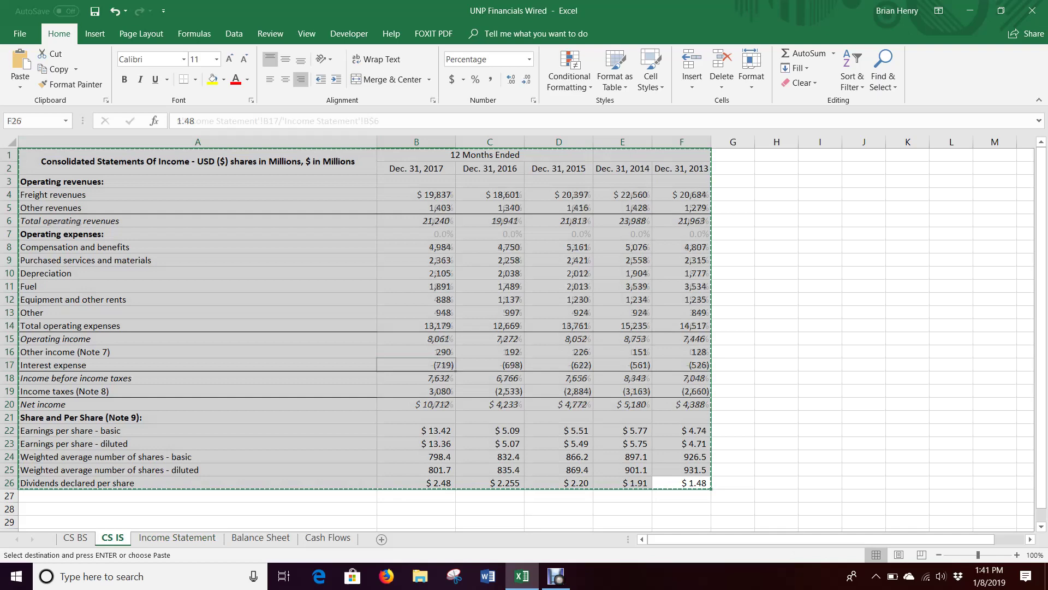
{"action": "left_click_drag", "start_coordinate": [683, 483], "coordinate": [196, 158]}
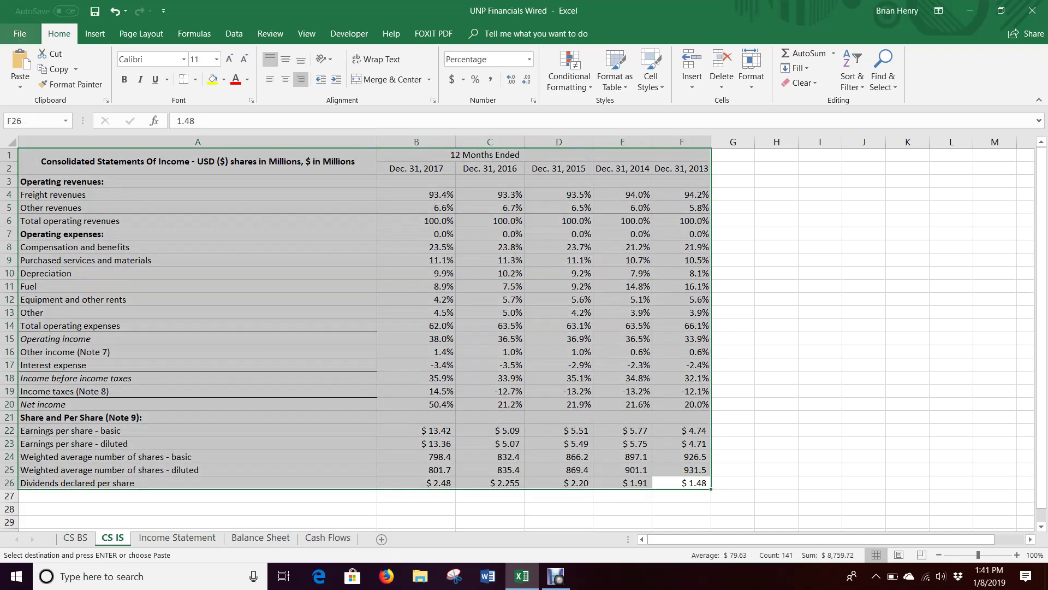
{"action": "right_click", "coordinate": [334, 252]}
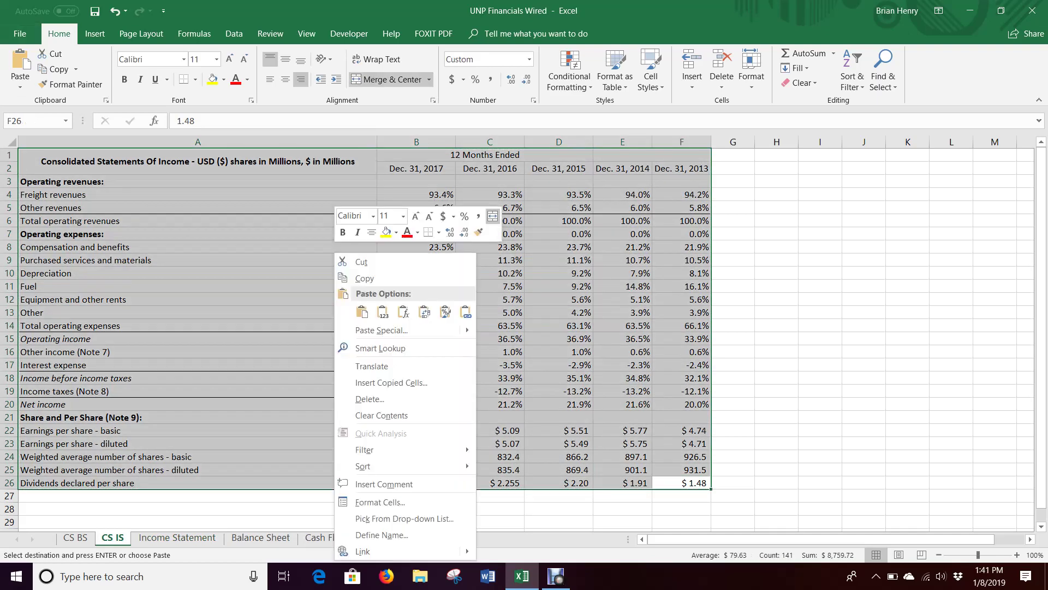
{"action": "left_click", "coordinate": [381, 329]}
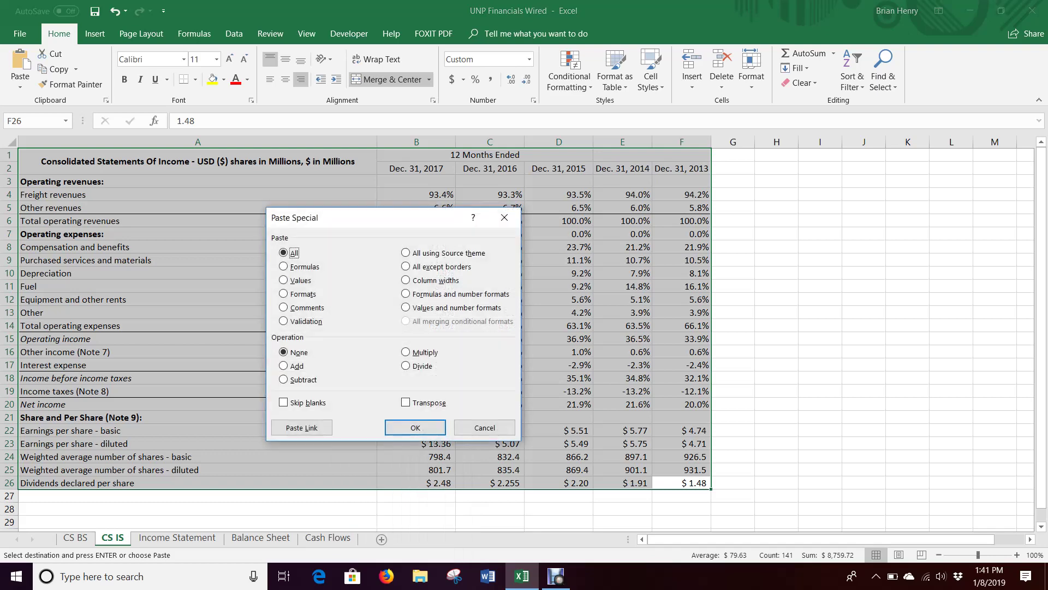
{"action": "left_click", "coordinate": [299, 293]}
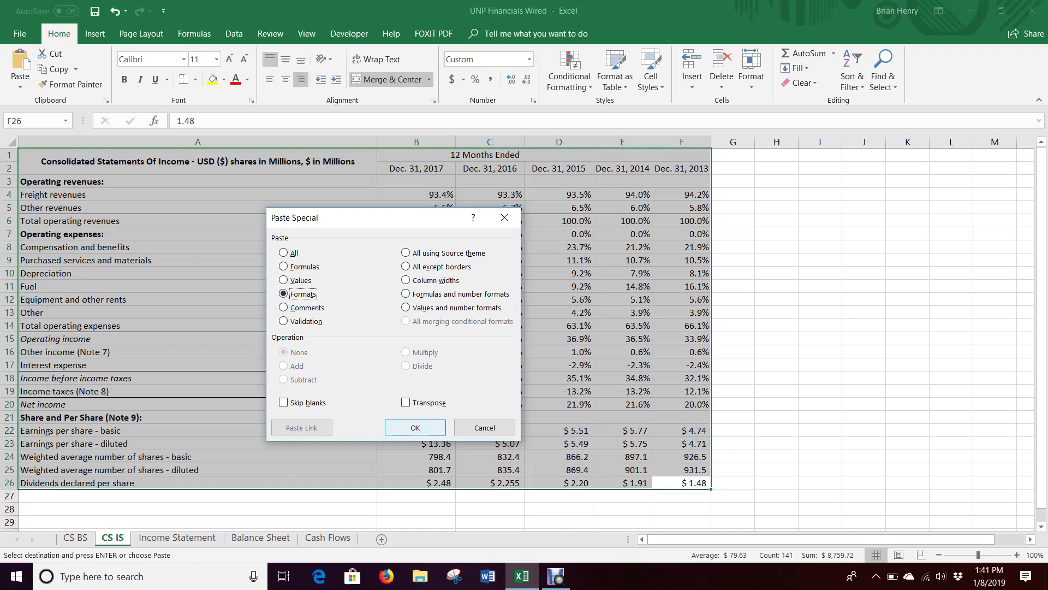
{"action": "left_click", "coordinate": [415, 427]}
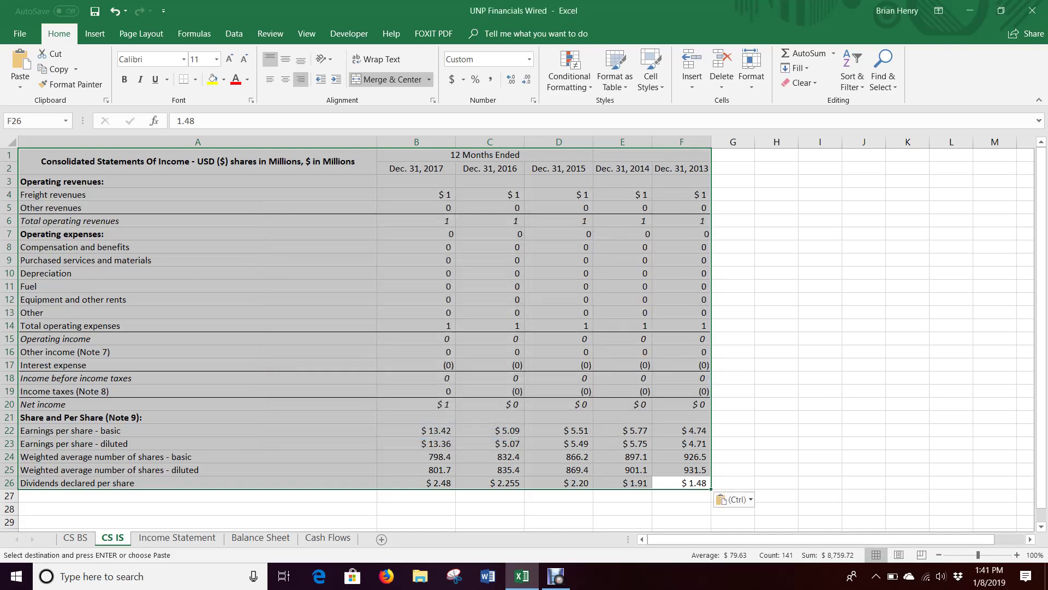
Reformat CS IS B4:F20 as percentages with one decimal place
{"action": "left_click", "coordinate": [177, 537]}
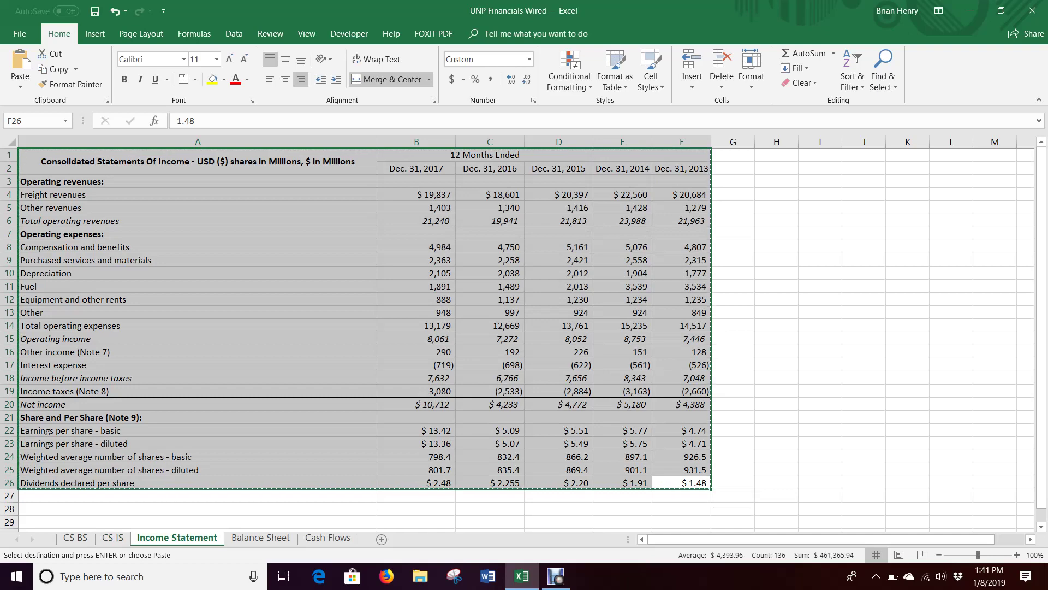
{"action": "key", "text": "ctrl+Page_Up"}
{"action": "left_click_drag", "start_coordinate": [415, 195], "coordinate": [683, 404]}
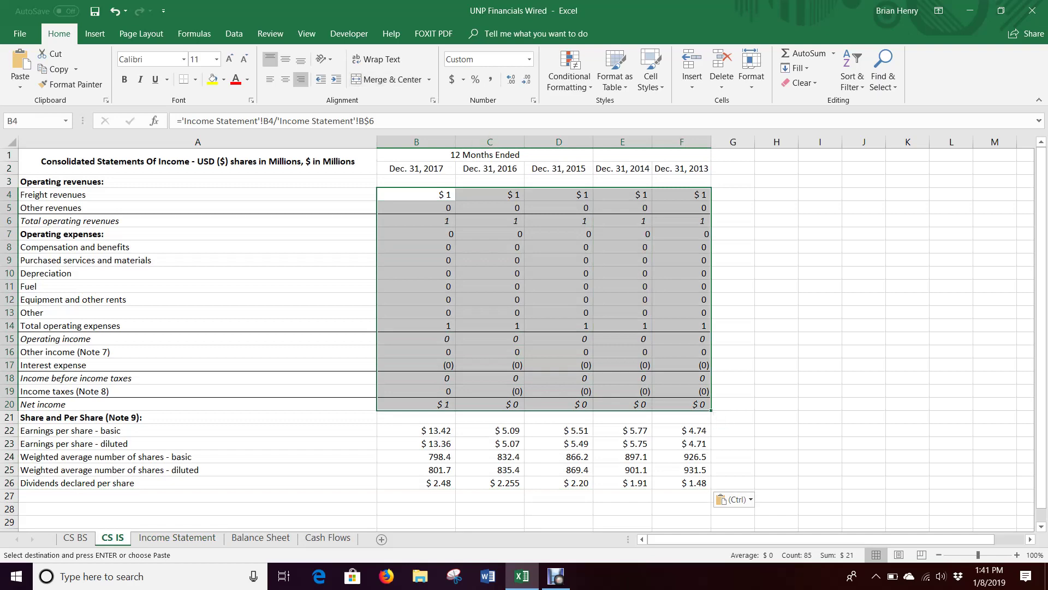
{"action": "left_click", "coordinate": [475, 79]}
{"action": "left_click", "coordinate": [511, 80]}
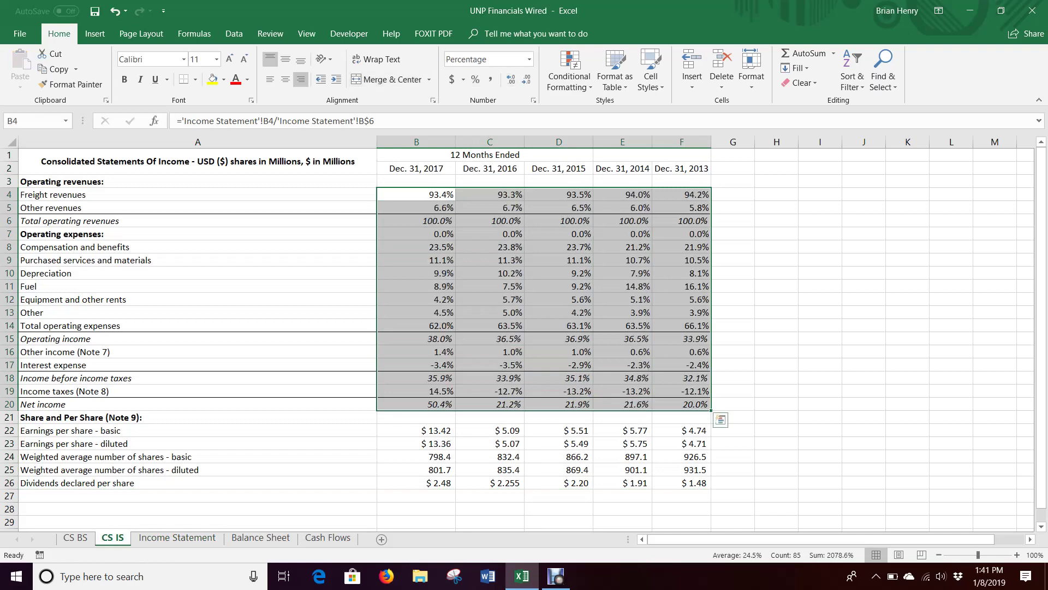
{"action": "left_click", "coordinate": [820, 338]}
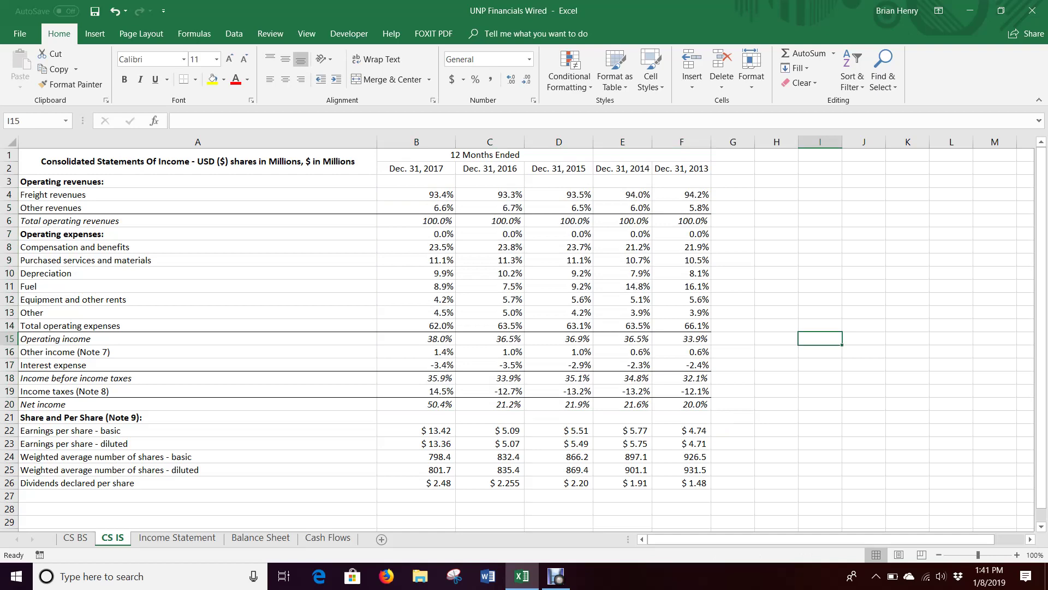
On CS BS, inspect the Total assets (B13) and Total liabilities and equity (B30) formulas
{"action": "left_click", "coordinate": [75, 537]}
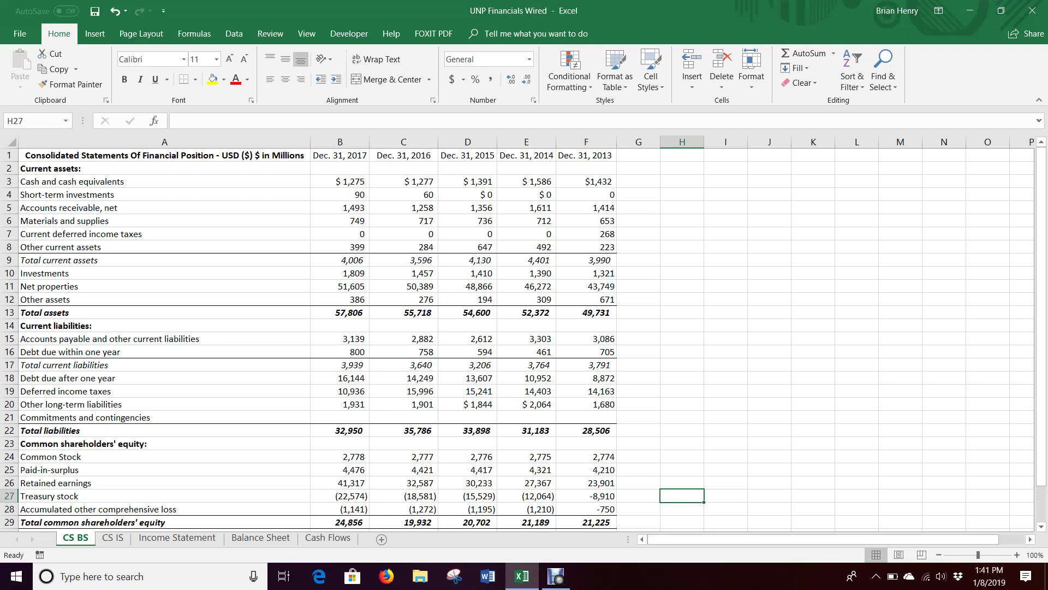
{"action": "scroll", "coordinate": [524, 339], "scroll_direction": "down", "scroll_amount": 5}
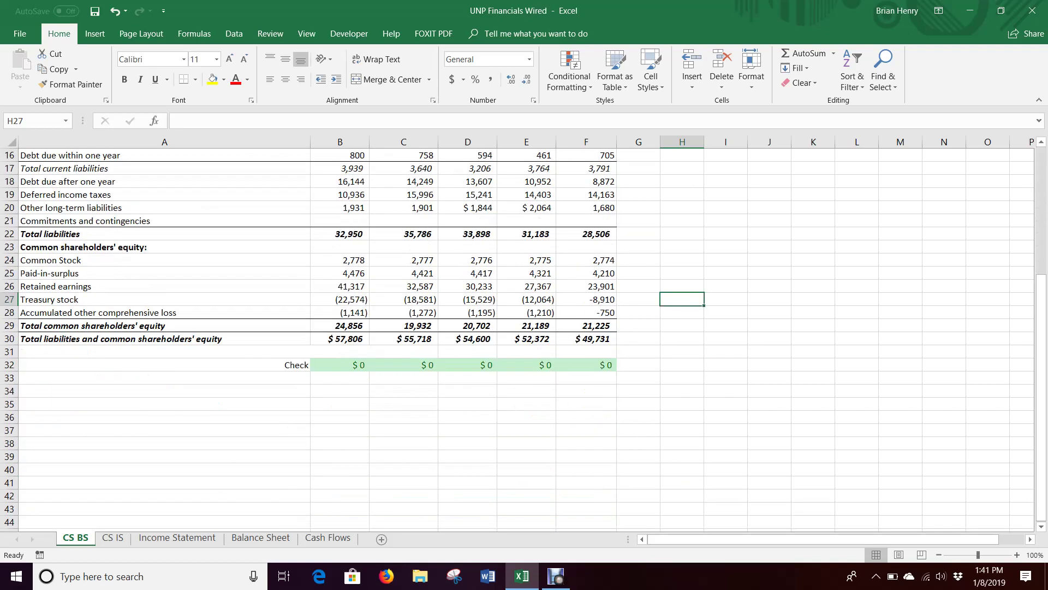
{"action": "scroll", "coordinate": [524, 338], "scroll_direction": "up", "scroll_amount": 3}
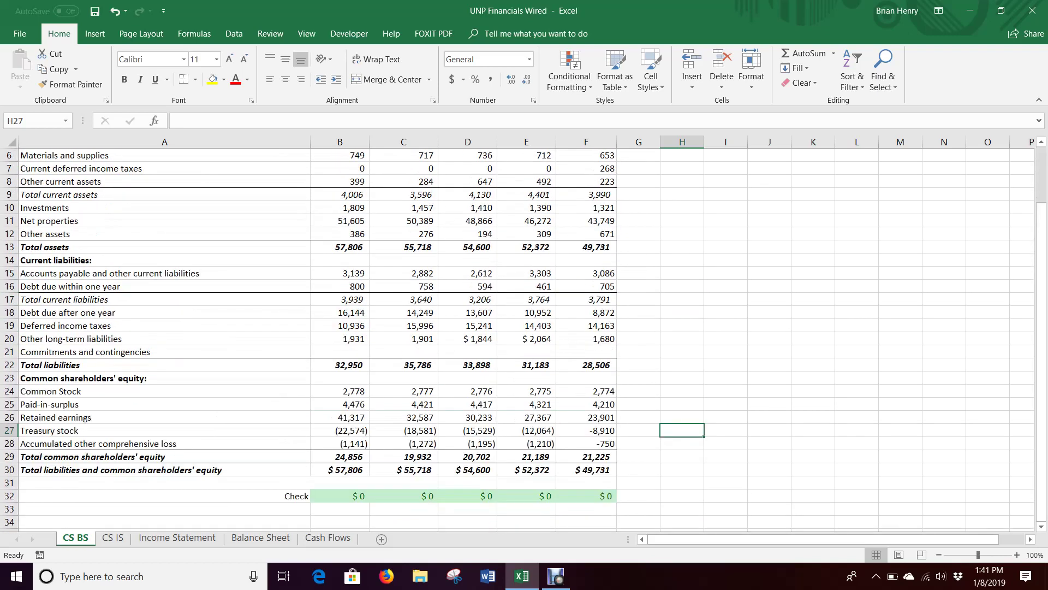
{"action": "left_click", "coordinate": [340, 248]}
{"action": "left_click", "coordinate": [340, 470]}
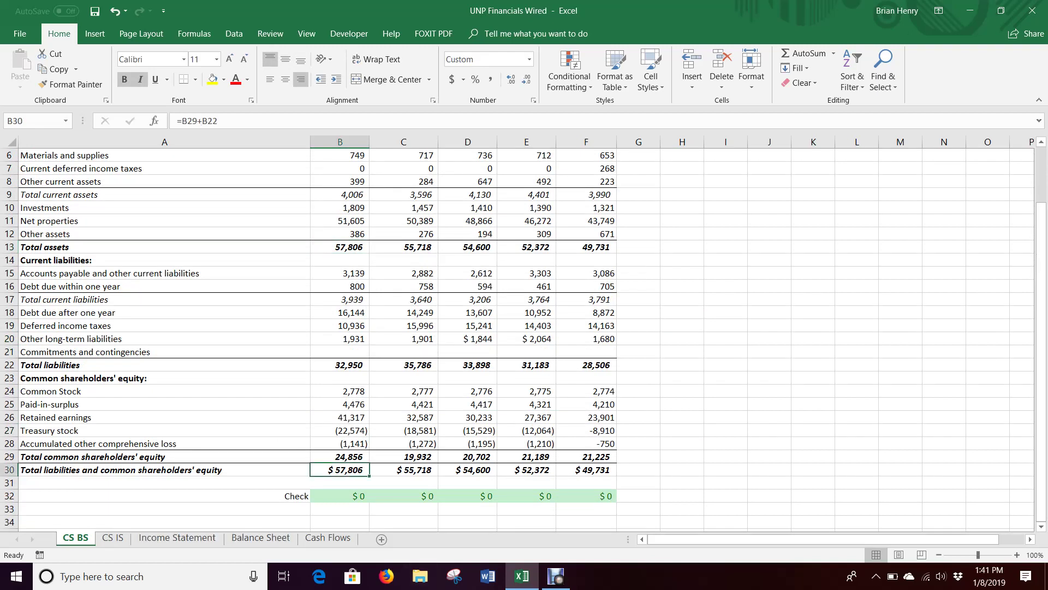
{"action": "scroll", "coordinate": [519, 339], "scroll_direction": "up", "scroll_amount": 2}
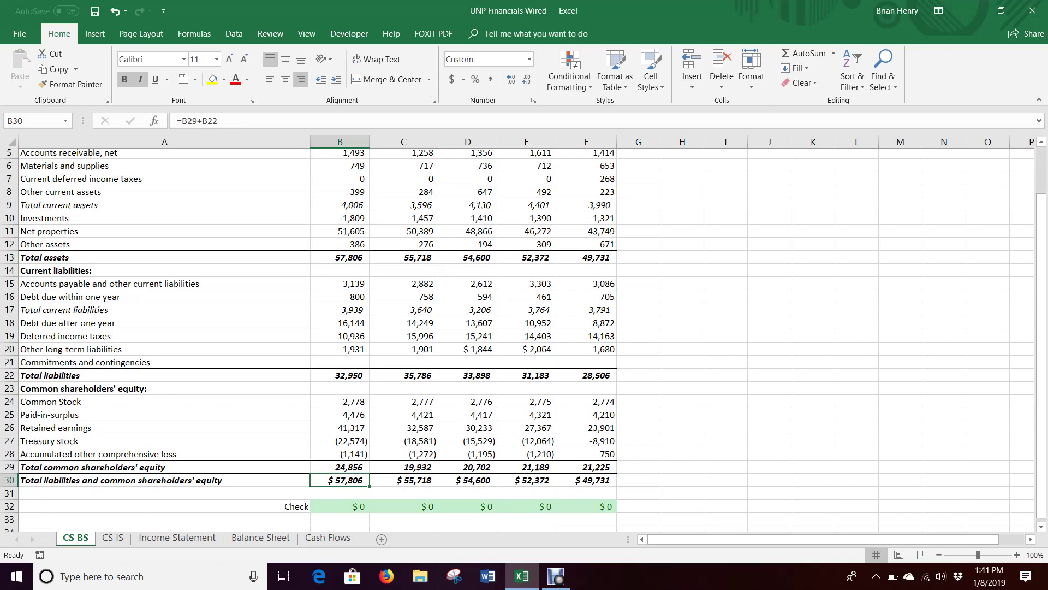
Enter ='Balance Sheet'!B3/'Balance Sheet'!B$13 in CS BS cell B3
{"action": "left_click", "coordinate": [340, 181]}
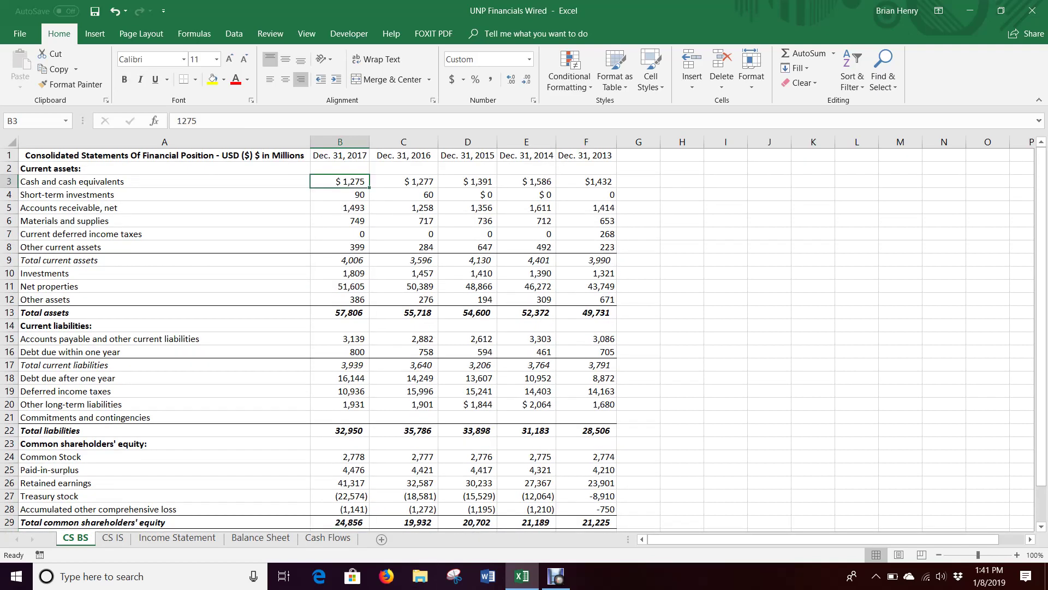
{"action": "type", "text": "="}
{"action": "left_click", "coordinate": [260, 538]}
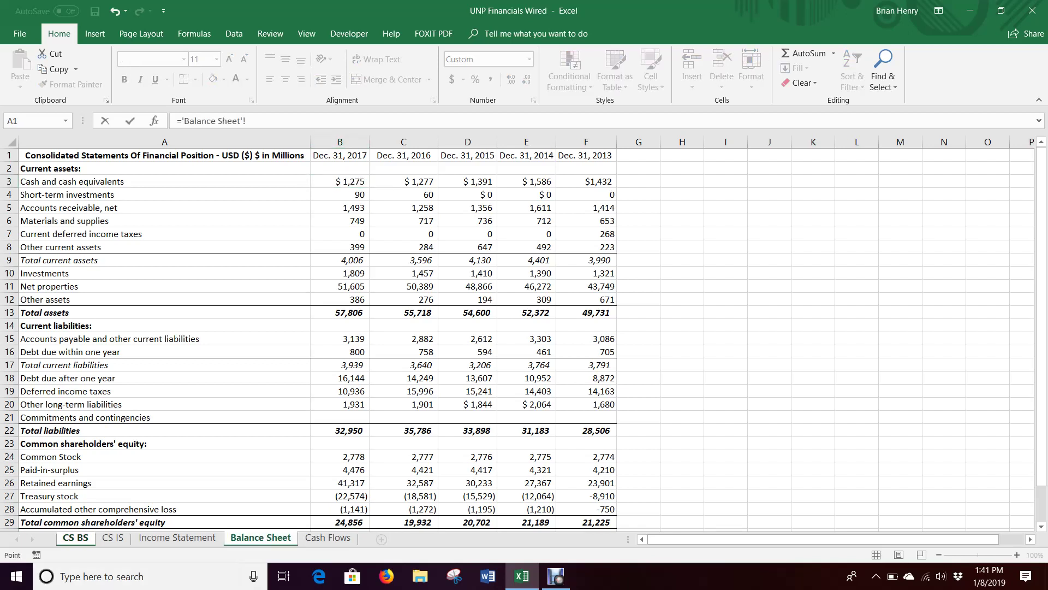
{"action": "left_click", "coordinate": [339, 182]}
{"action": "type", "text": "/"}
{"action": "left_click", "coordinate": [340, 312]}
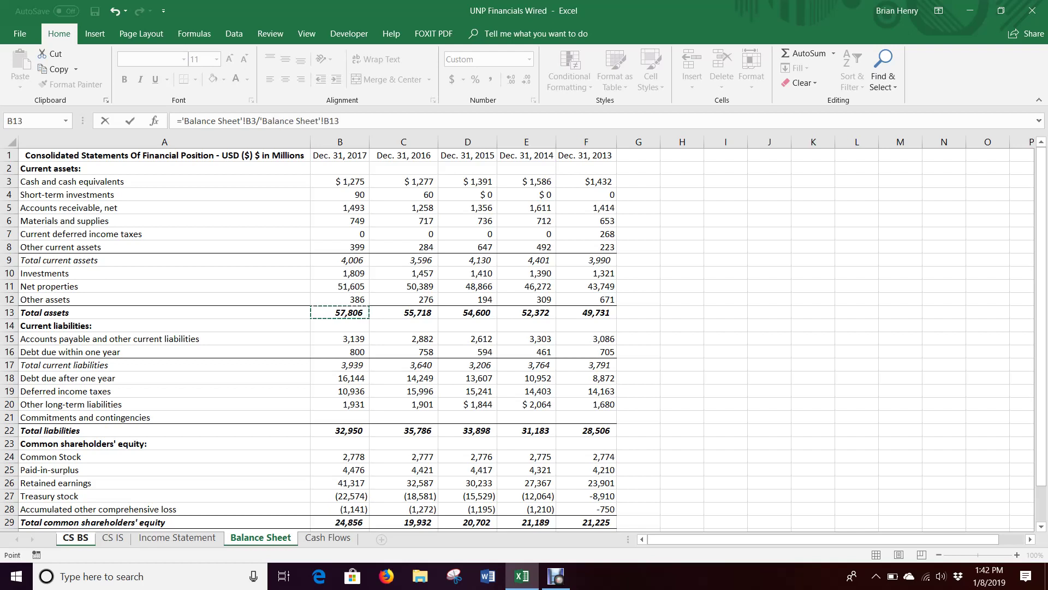
{"action": "key", "text": "F2"}
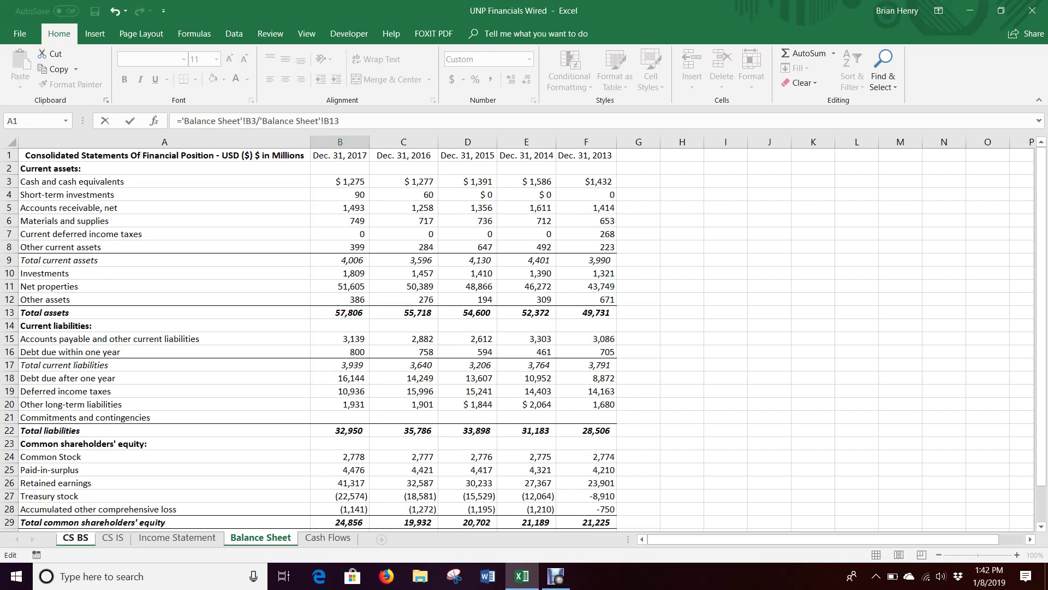
{"action": "type", "text": "$"}
{"action": "key", "text": "Return"}
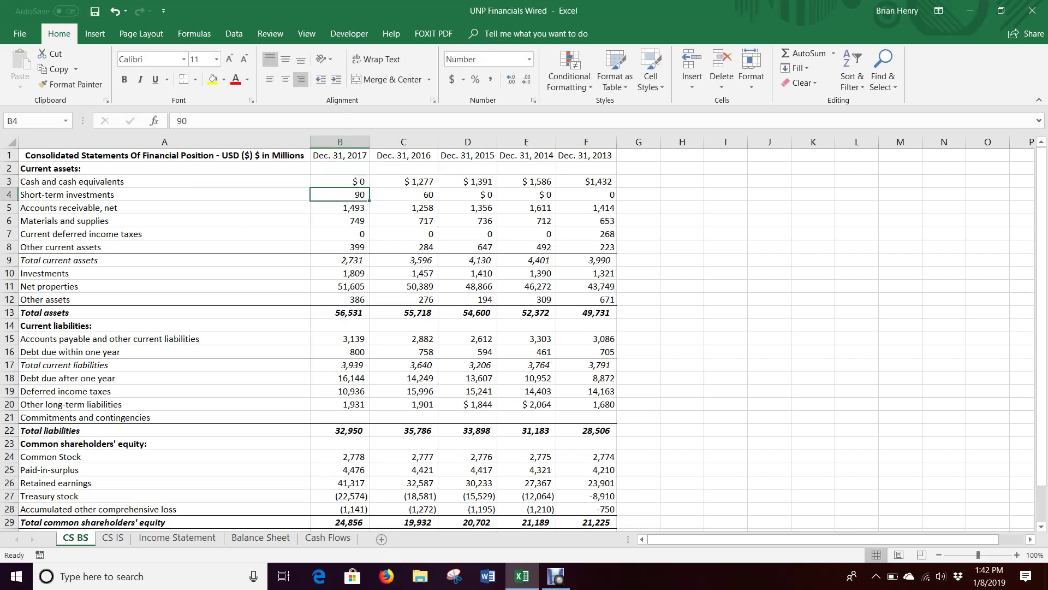
Fill the B3 cash ratio formula across the other year columns and down the table
{"action": "left_click", "coordinate": [340, 188]}
{"action": "left_click", "coordinate": [339, 183]}
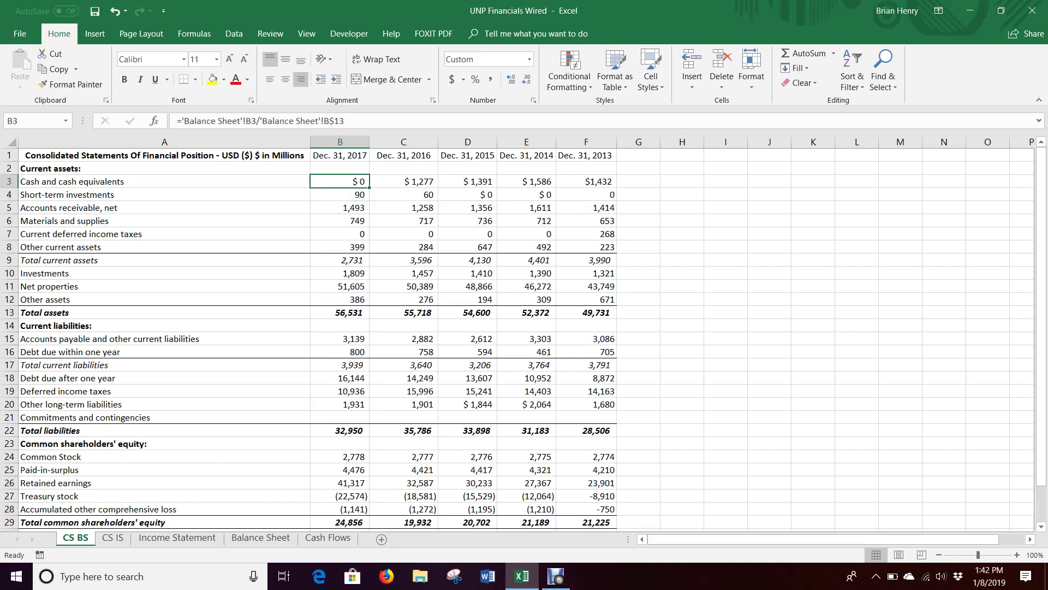
{"action": "mouse_move", "coordinate": [369, 187]}
{"action": "left_mouse_down"}
{"action": "mouse_move", "coordinate": [586, 185]}
{"action": "mouse_move", "coordinate": [617, 248]}
{"action": "mouse_move", "coordinate": [617, 531]}
{"action": "mouse_move", "coordinate": [617, 516]}
{"action": "left_mouse_up"}
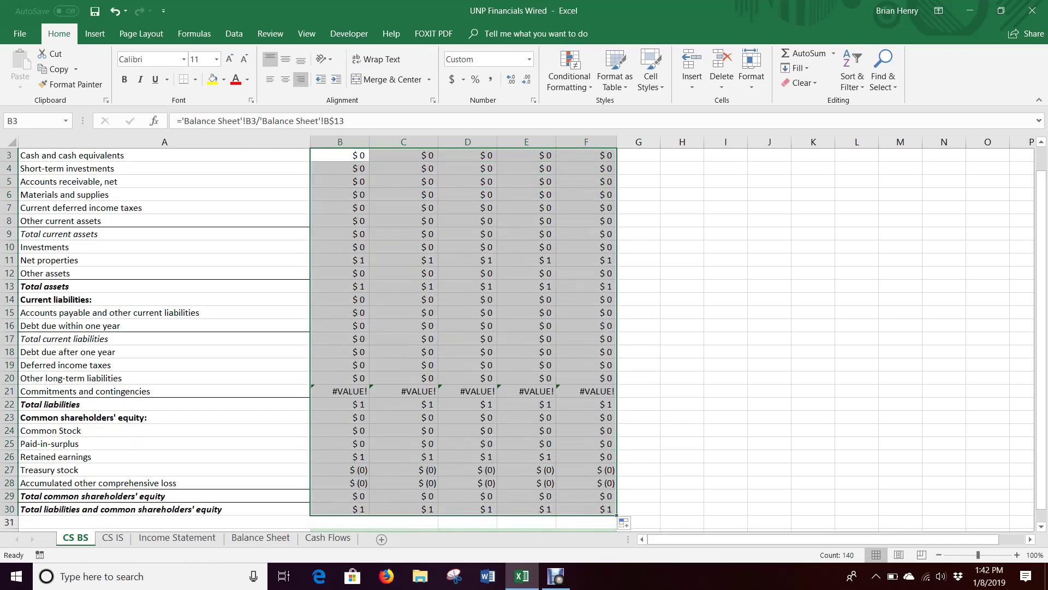
Delete the #VALUE! errors in CS BS row 21, Commitments and contingencies, which is empty on Balance Sheet
{"action": "left_click", "coordinate": [340, 392]}
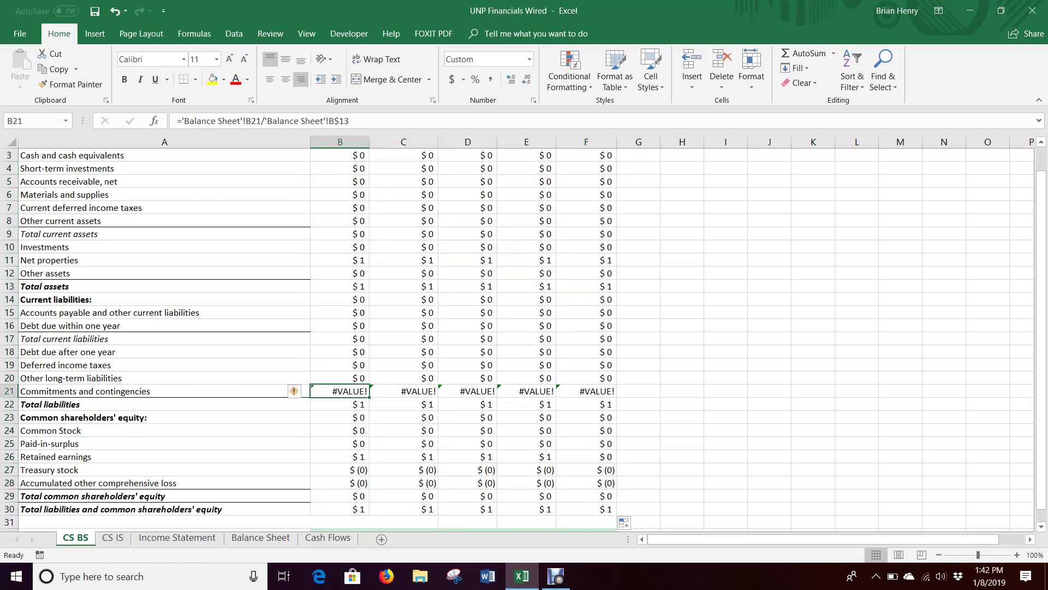
{"action": "left_click", "coordinate": [260, 537]}
{"action": "scroll", "coordinate": [516, 339], "scroll_direction": "down", "scroll_amount": 3}
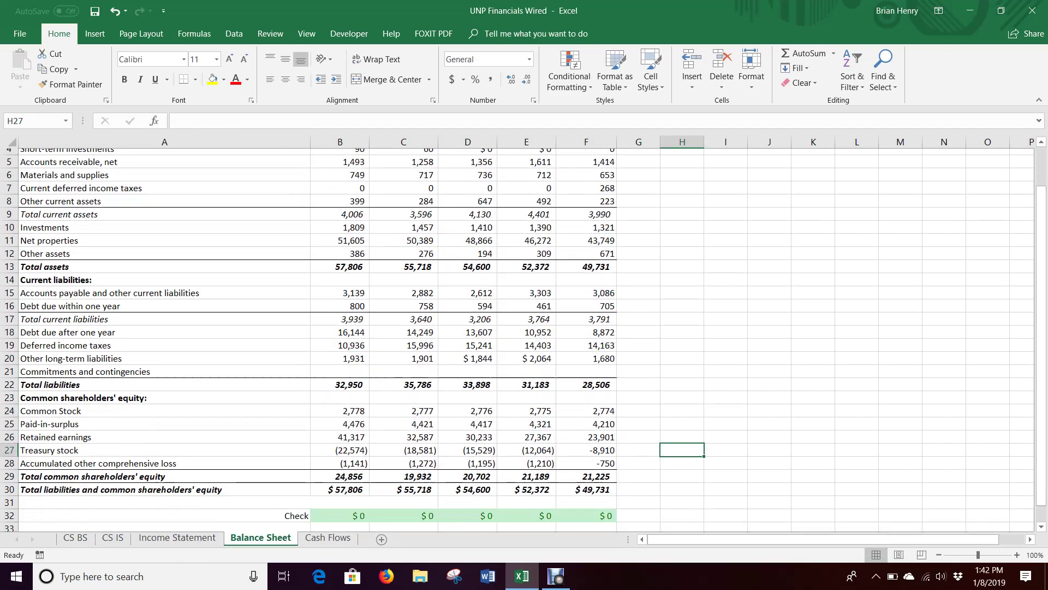
{"action": "left_click_drag", "start_coordinate": [340, 287], "coordinate": [636, 286]}
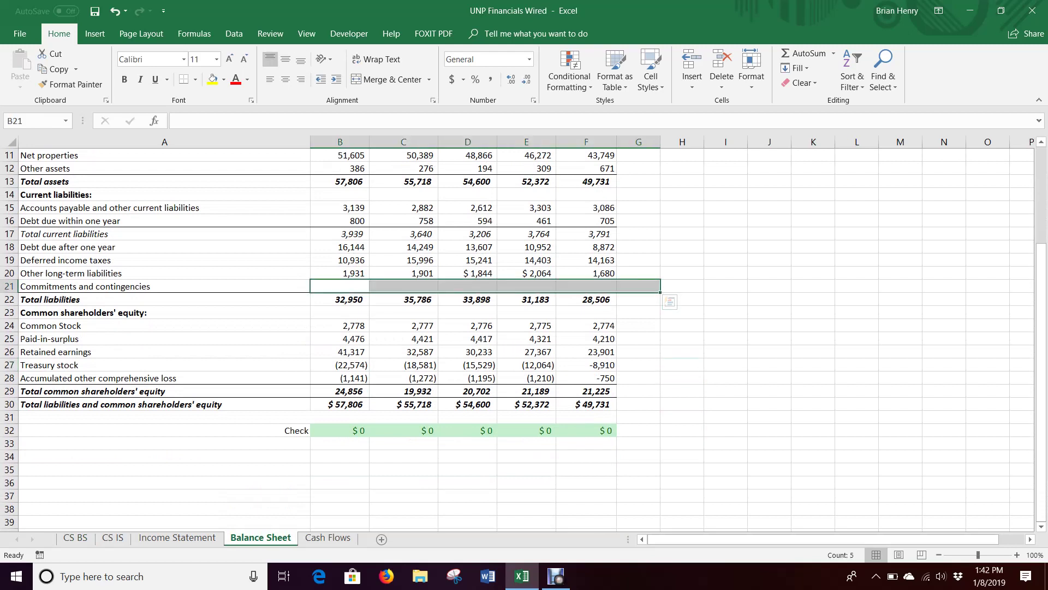
{"action": "key", "text": "ctrl+Page_Up"}
{"action": "key", "text": "ctrl+Page_Up"}
{"action": "key", "text": "ctrl+Page_Up"}
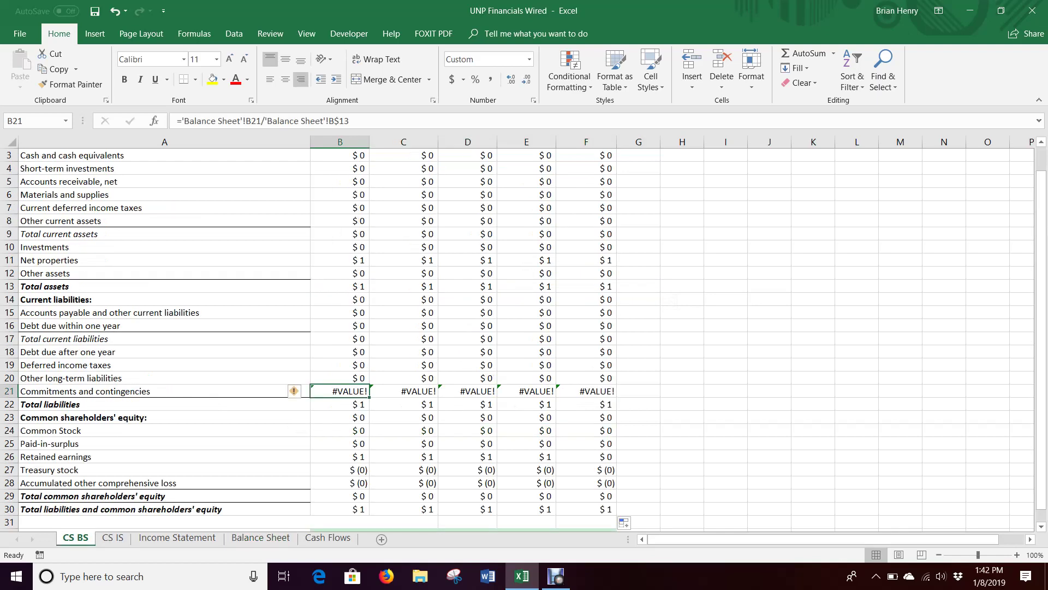
{"action": "key", "text": "ctrl+shift+Right"}
{"action": "key", "text": "Delete"}
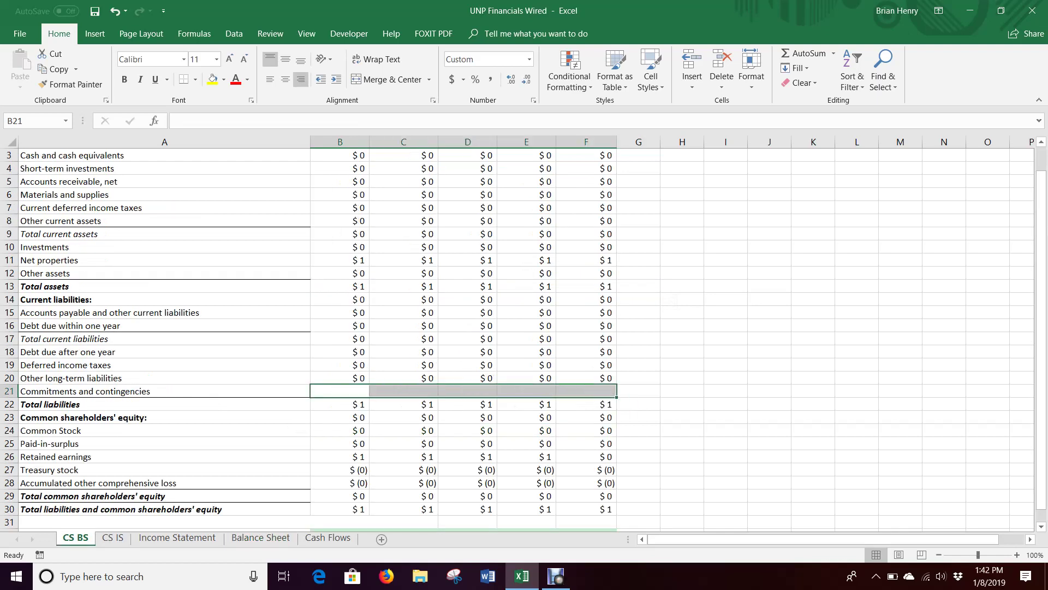
{"action": "scroll", "coordinate": [519, 338], "scroll_direction": "up", "scroll_amount": 1}
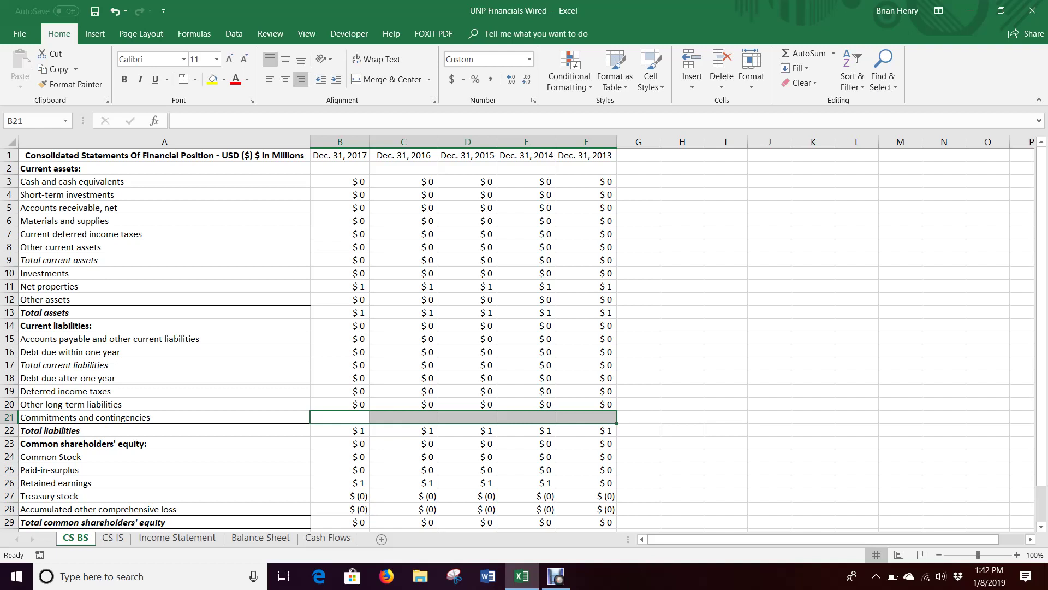
{"action": "left_click_drag", "start_coordinate": [340, 181], "coordinate": [586, 496]}
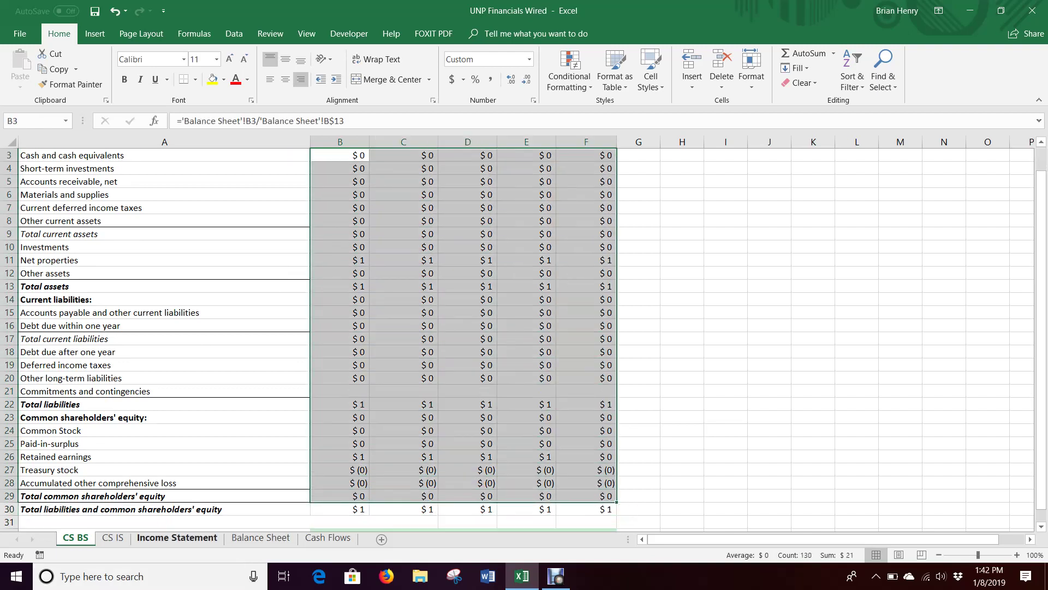
Copy the Balance Sheet table A1:F30
{"action": "left_click", "coordinate": [261, 538]}
{"action": "left_click", "coordinate": [587, 404]}
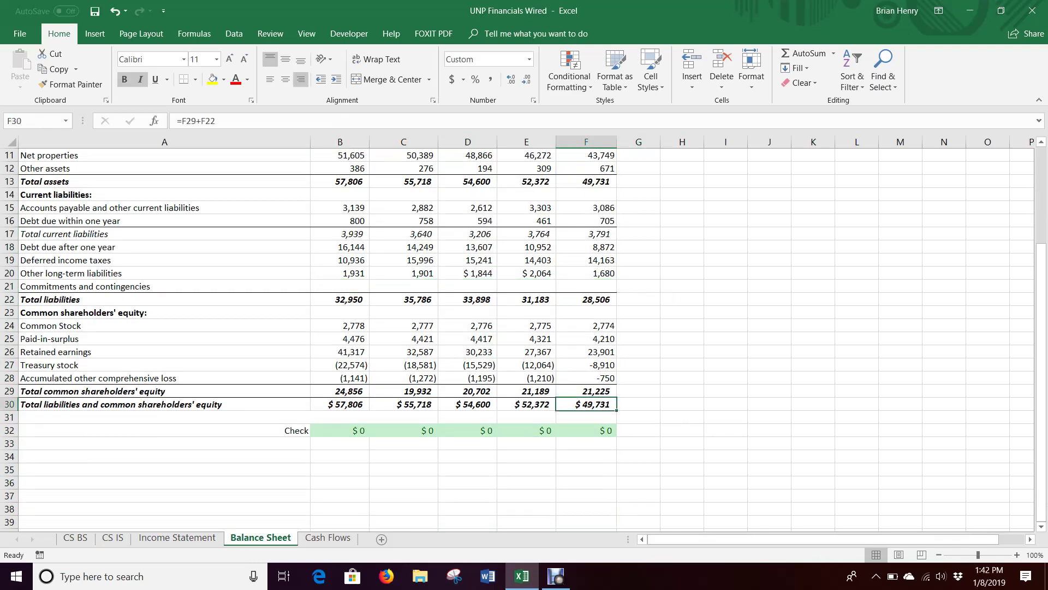
{"action": "key", "text": "ctrl+shift+Left"}
{"action": "key", "text": "ctrl+shift+Up"}
{"action": "key", "text": "ctrl+shift+Up"}
{"action": "key", "text": "ctrl+shift+Up"}
{"action": "key", "text": "ctrl+shift+Up"}
{"action": "key", "text": "ctrl+shift+Up"}
{"action": "key", "text": "ctrl+shift+Up"}
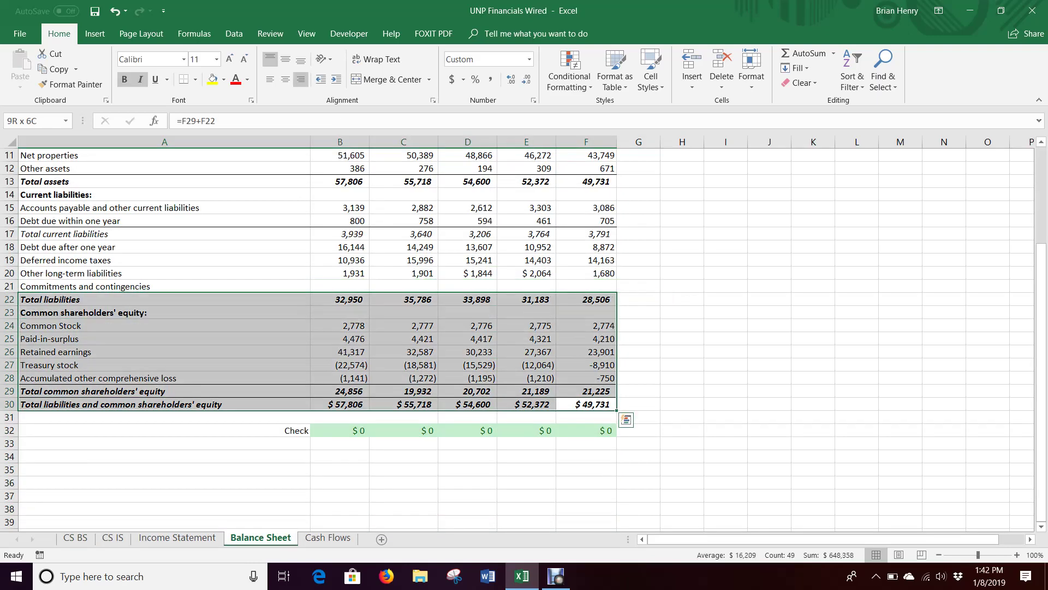
{"action": "key", "text": "ctrl+c"}
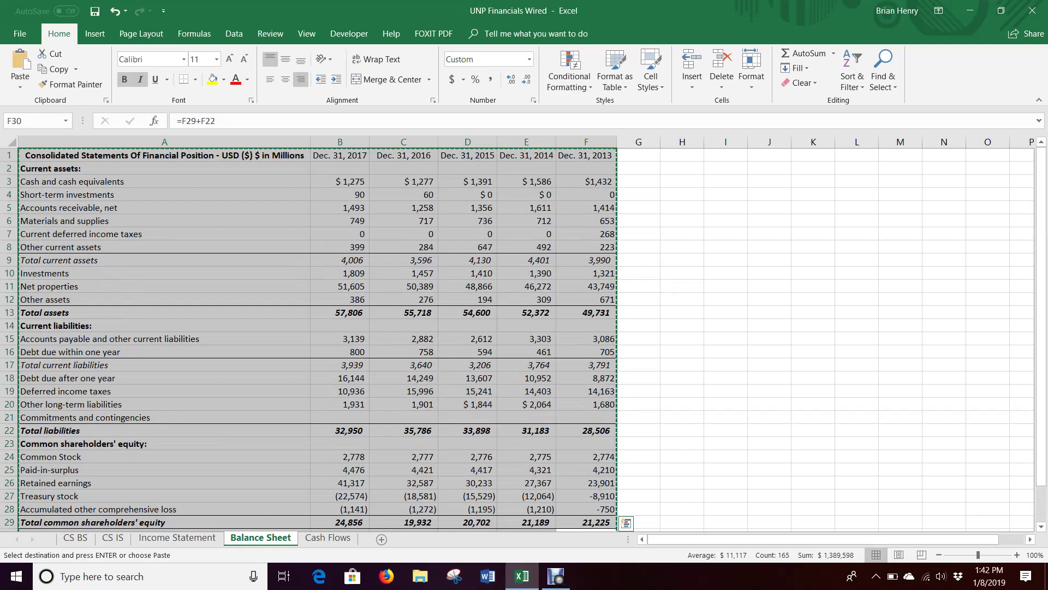
Paste only the formatting onto CS BS range A1:F30
{"action": "key", "text": "ctrl+Page_Up"}
{"action": "key", "text": "ctrl+Page_Up"}
{"action": "key", "text": "ctrl+Page_Up"}
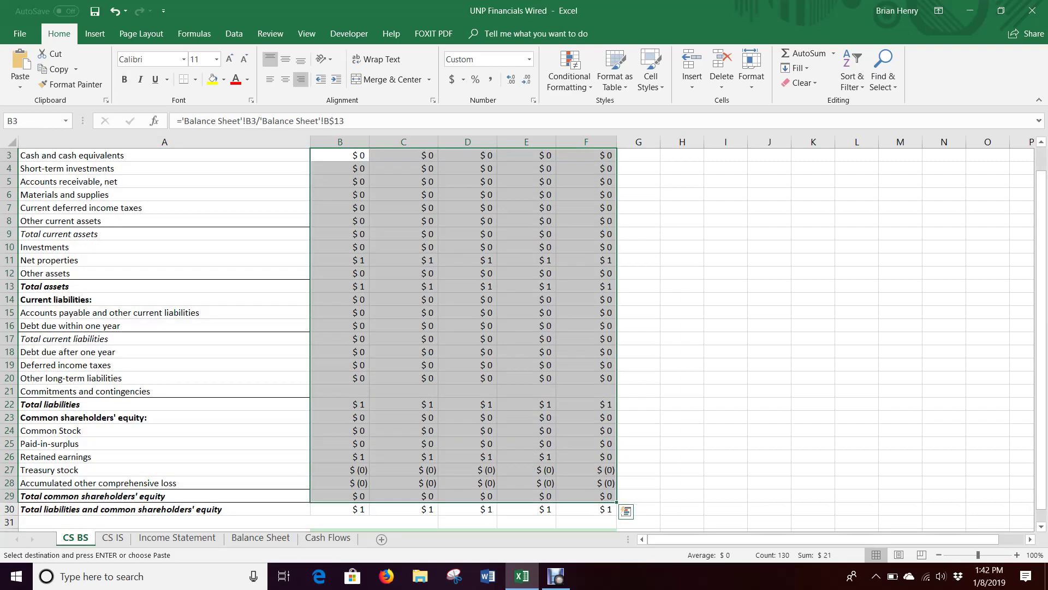
{"action": "key", "text": "ctrl+Home"}
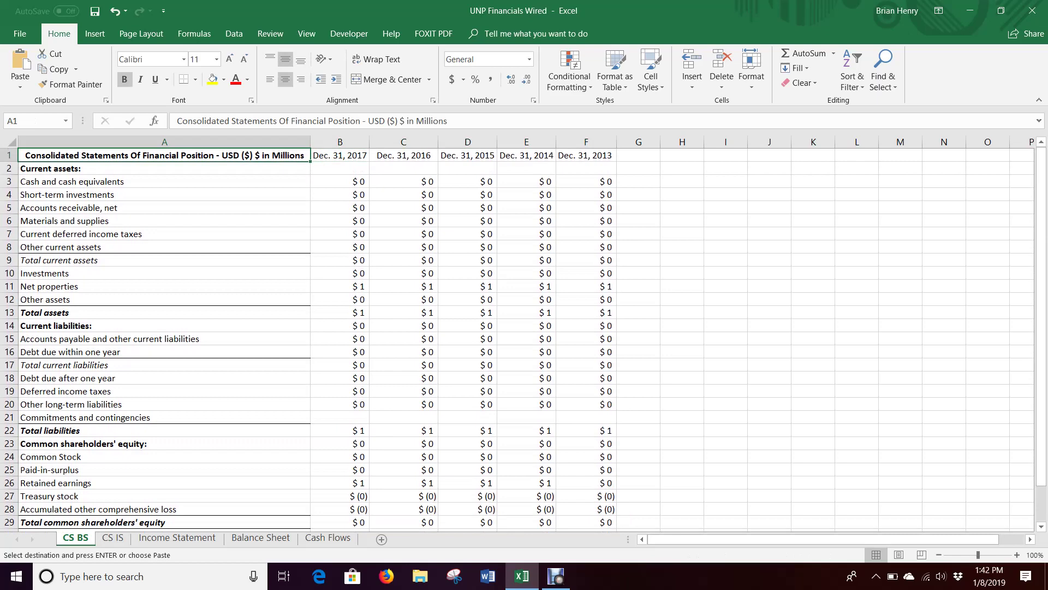
{"action": "key", "text": "ctrl+shift+Right"}
{"action": "key", "text": "ctrl+shift+Down"}
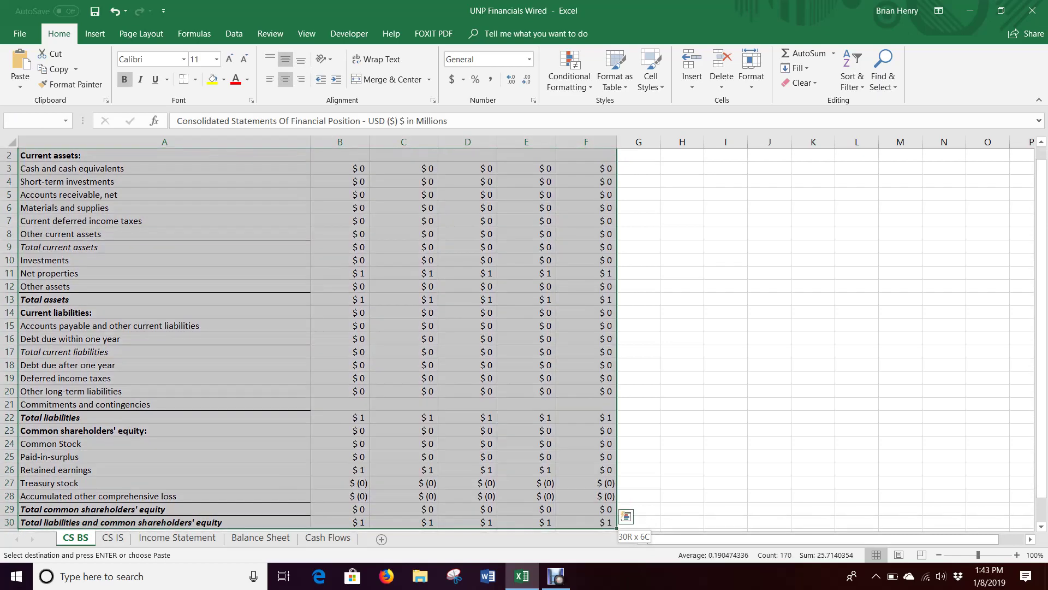
{"action": "left_click_drag", "start_coordinate": [615, 530], "coordinate": [615, 530]}
{"action": "scroll", "coordinate": [378, 366], "scroll_direction": "down", "scroll_amount": 2}
{"action": "right_click", "coordinate": [378, 366]}
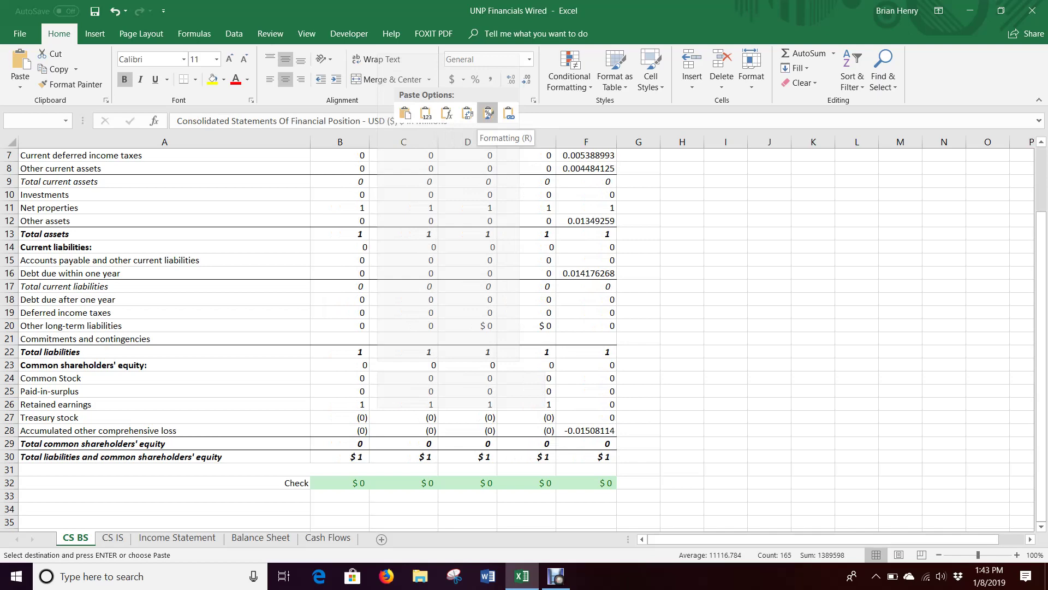
{"action": "left_click", "coordinate": [488, 113]}
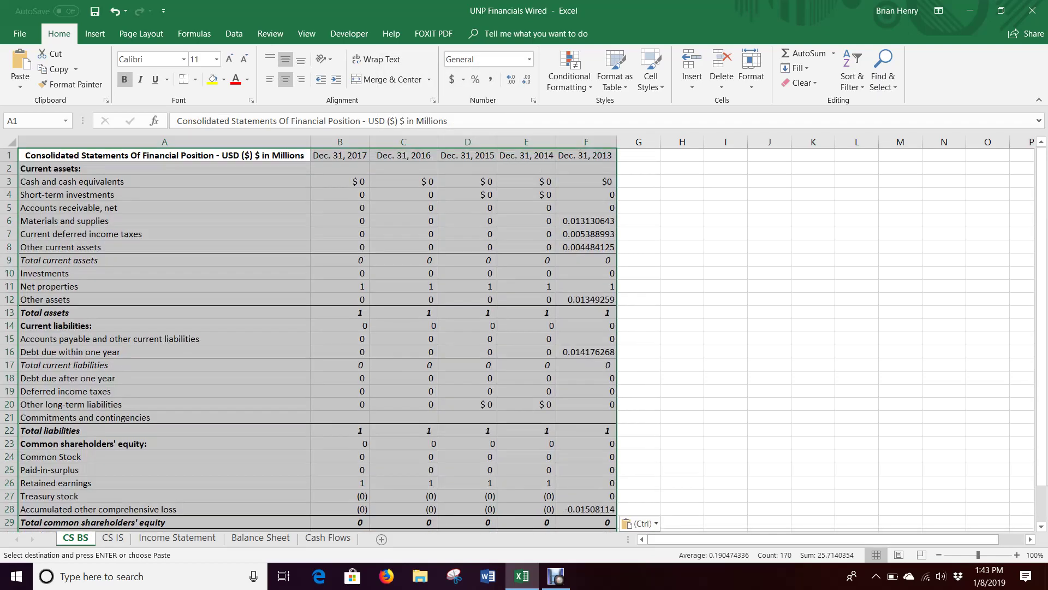
Select the CS BS ratio cells B3:F30
{"action": "left_click", "coordinate": [339, 182]}
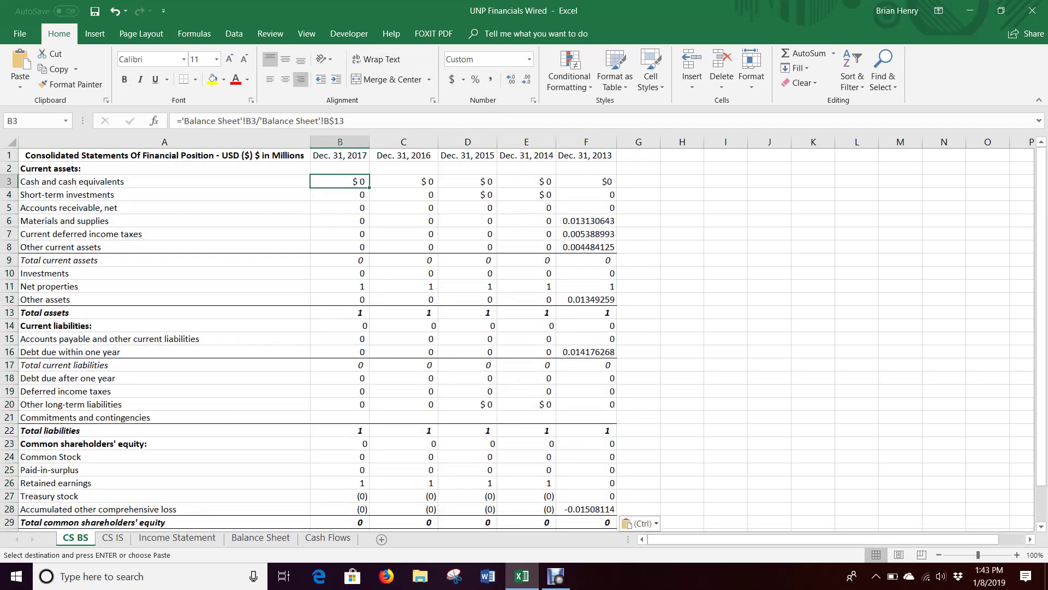
{"action": "left_click_drag", "start_coordinate": [339, 181], "coordinate": [625, 528]}
{"action": "key", "text": "ctrl+shift+Right"}
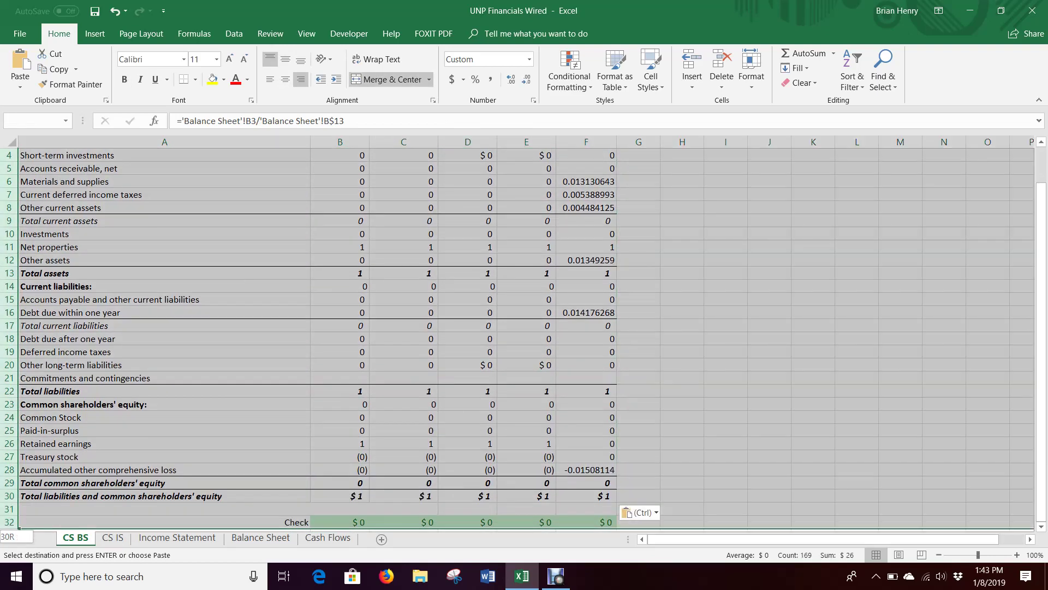
{"action": "key", "text": "ctrl+shift+Left"}
{"action": "key", "text": "ctrl+shift+Up"}
{"action": "key", "text": "ctrl+shift+Right"}
{"action": "left_click_drag", "start_coordinate": [617, 501], "coordinate": [616, 501]}
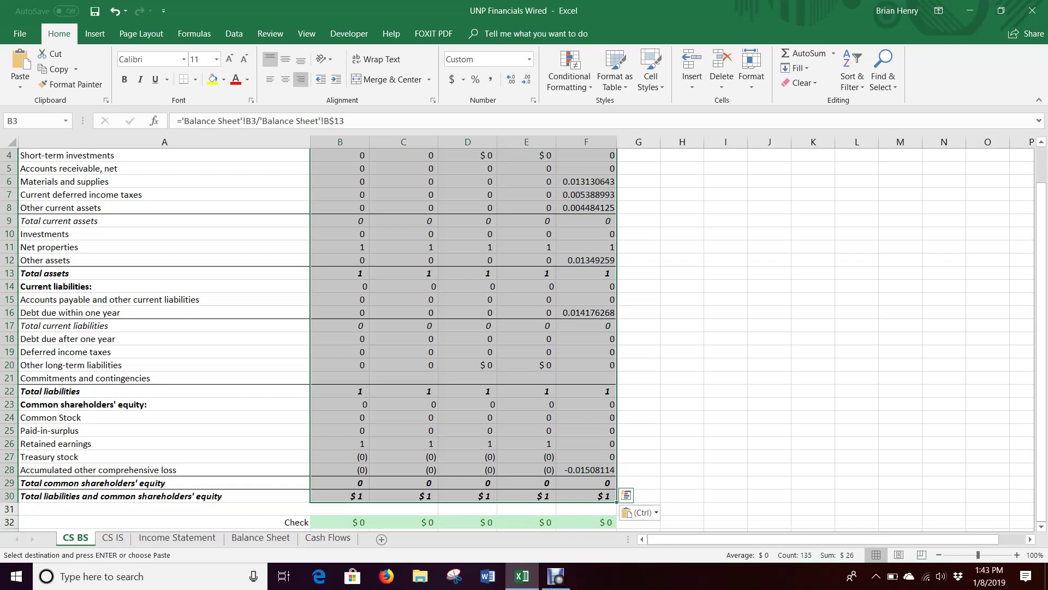
Show B3:F30 as one-decimal percentages and confirm Total assets reads 100%
{"action": "left_click", "coordinate": [491, 79]}
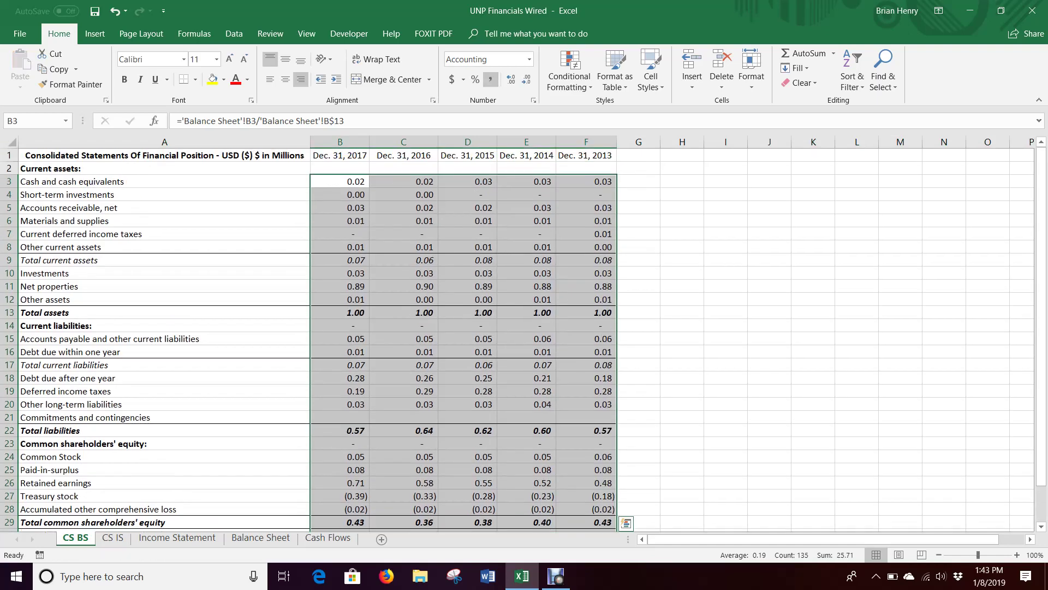
{"action": "left_click", "coordinate": [475, 79]}
{"action": "left_click", "coordinate": [511, 79]}
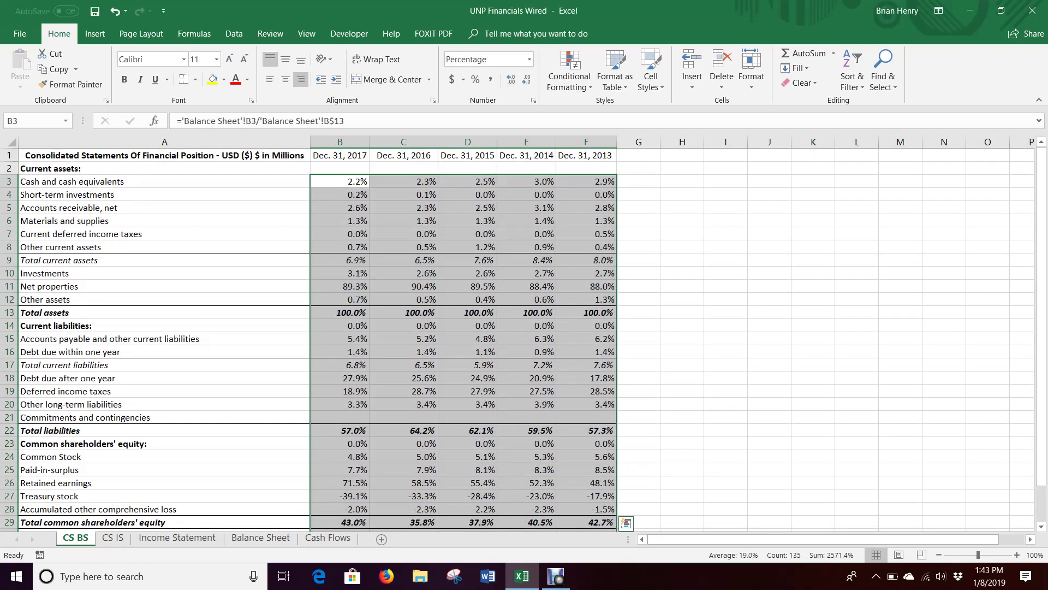
{"action": "left_click_drag", "start_coordinate": [340, 312], "coordinate": [586, 313]}
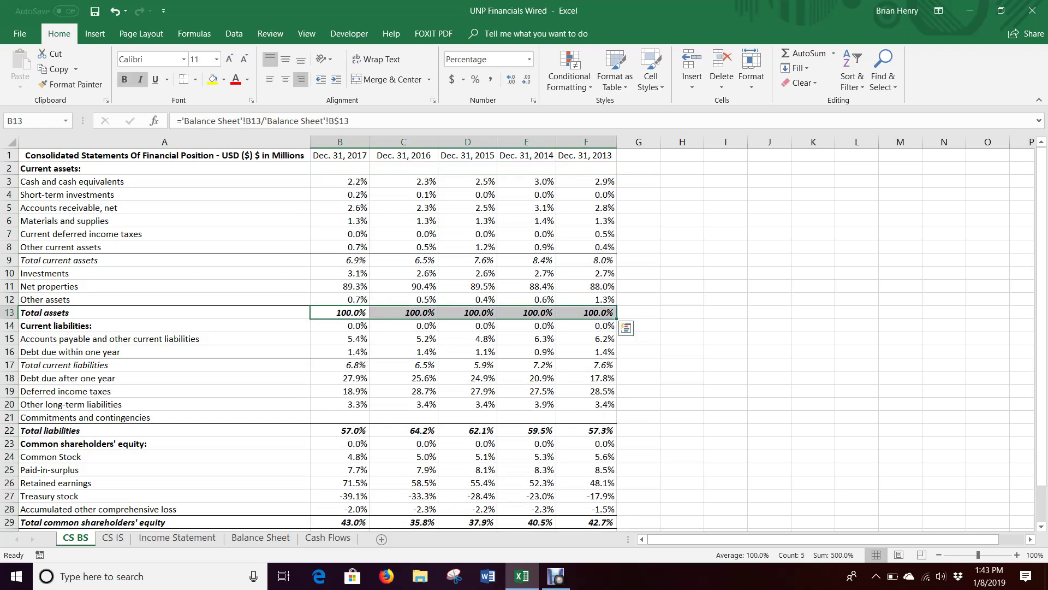
{"action": "scroll", "coordinate": [586, 313], "scroll_direction": "down", "scroll_amount": 3}
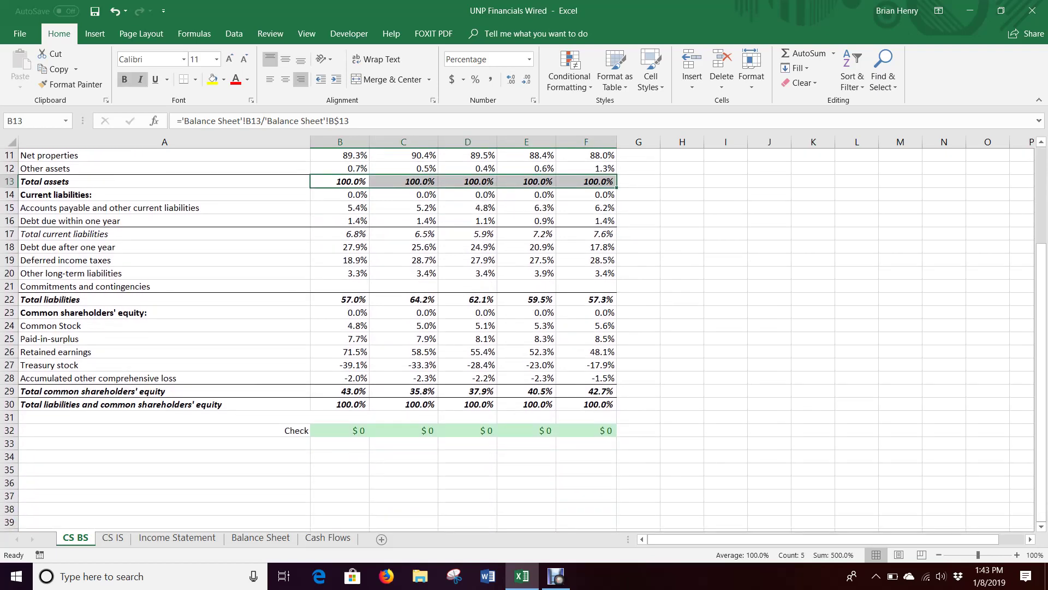
{"action": "left_click_drag", "start_coordinate": [340, 404], "coordinate": [585, 404]}
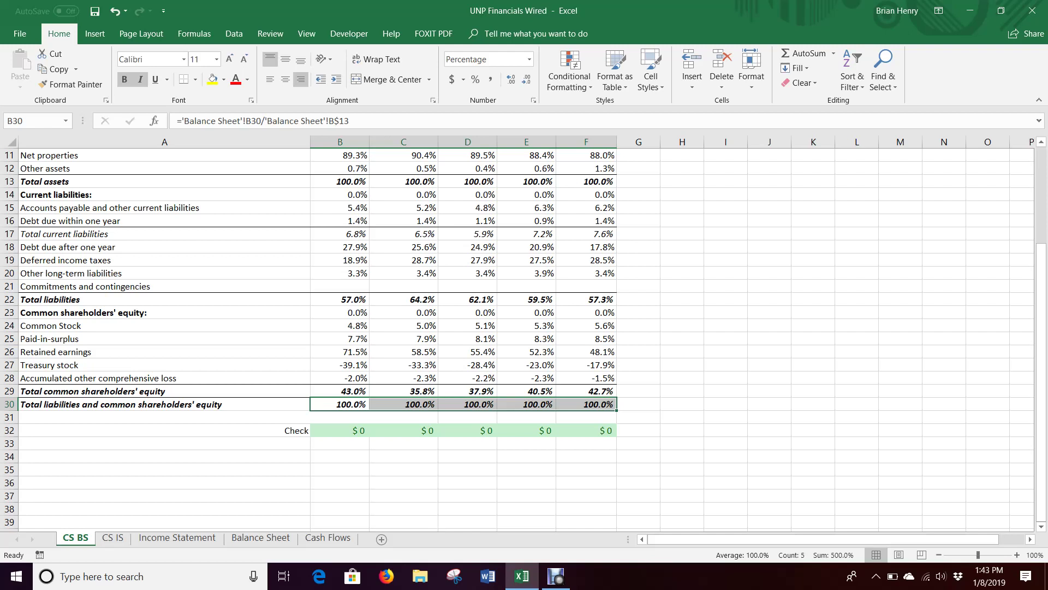
Remove the Check row below the balance sheet table
{"action": "left_click_drag", "start_coordinate": [230, 430], "coordinate": [586, 457]}
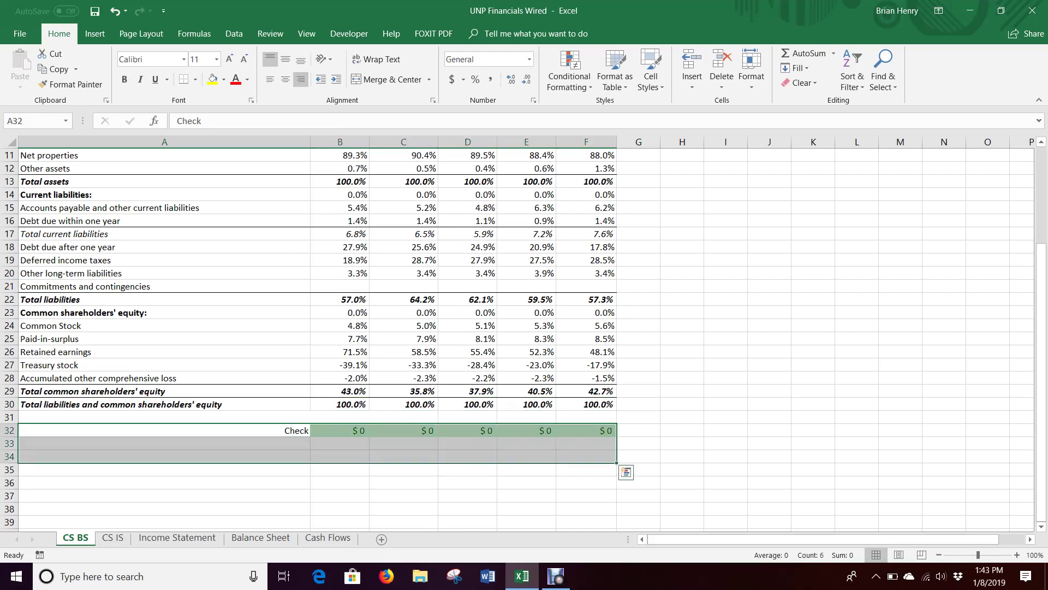
{"action": "right_click", "coordinate": [327, 458]}
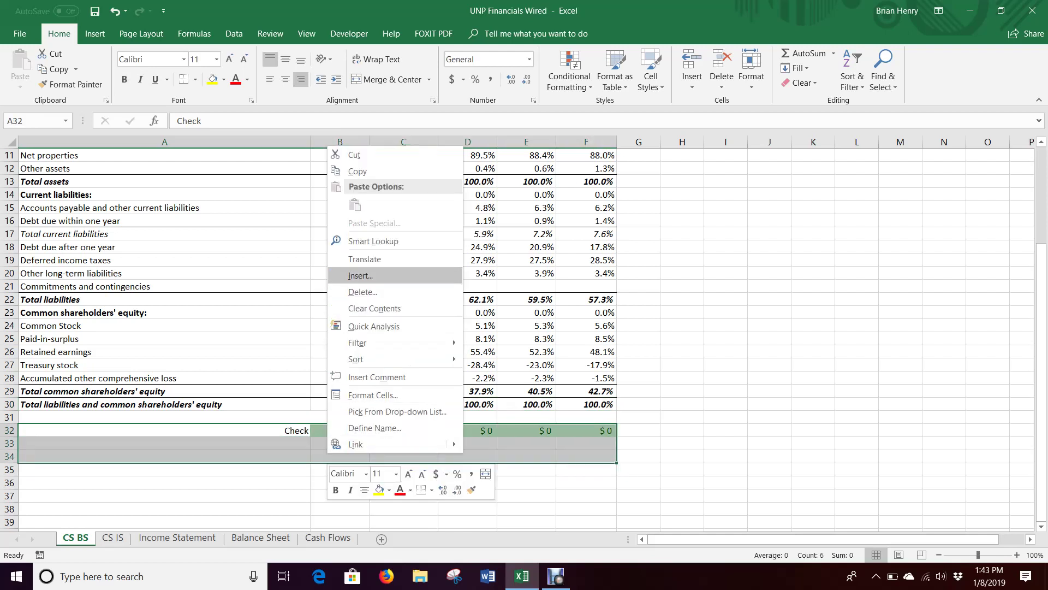
{"action": "left_click", "coordinate": [360, 275]}
{"action": "left_click", "coordinate": [354, 327]}
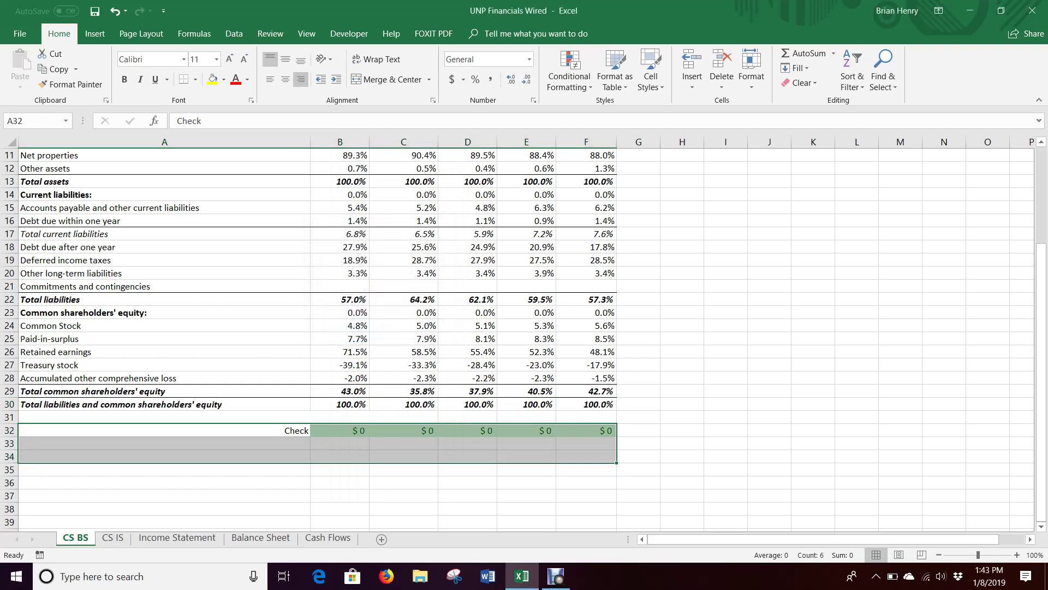
{"action": "key", "text": "ctrl+z"}
{"action": "left_click", "coordinate": [586, 469]}
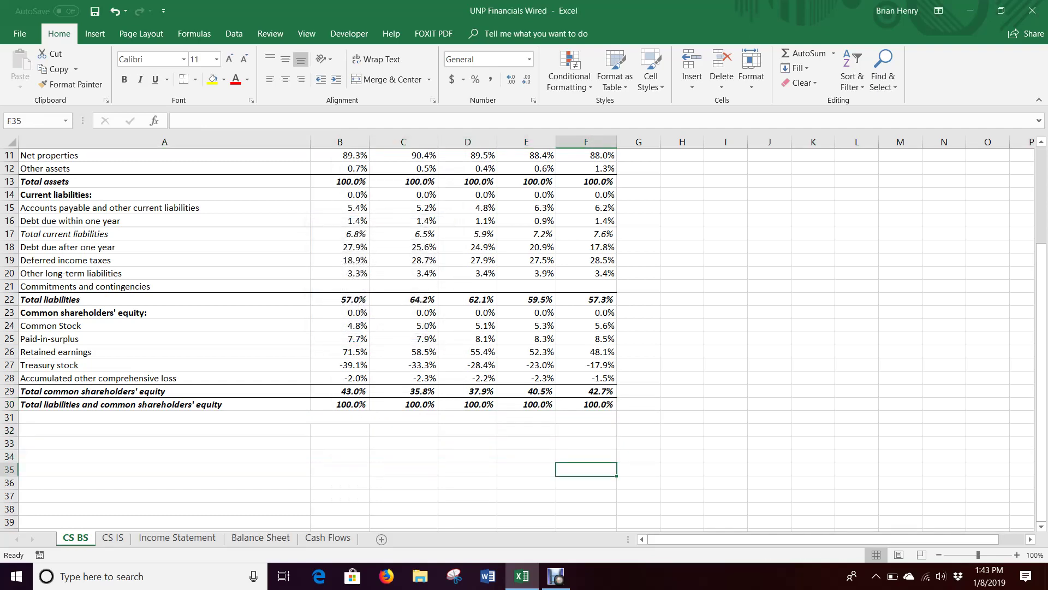
{"action": "scroll", "coordinate": [524, 327], "scroll_direction": "up", "scroll_amount": 4}
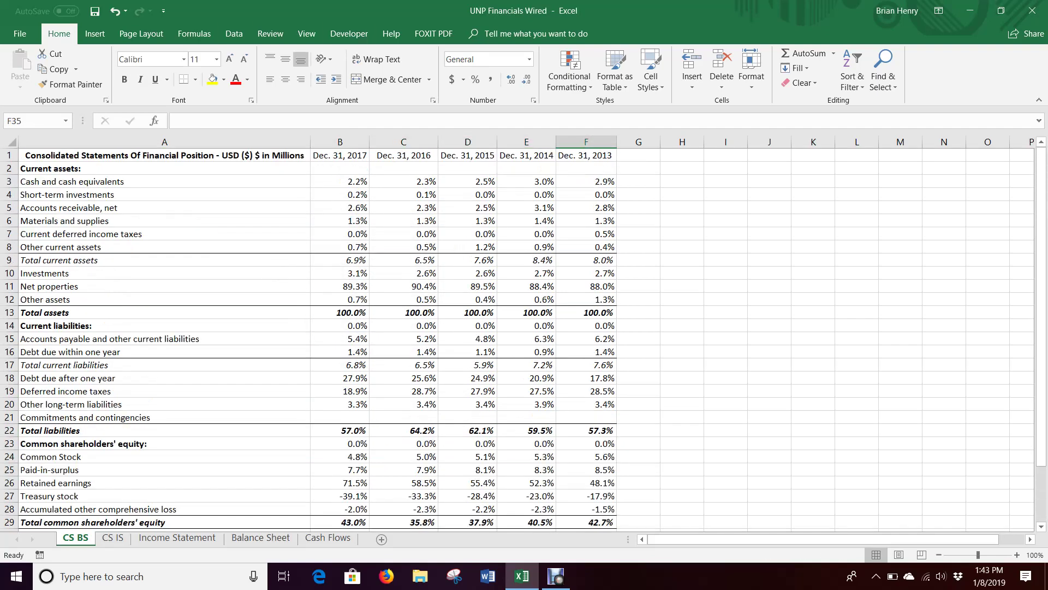
{"action": "scroll", "coordinate": [524, 328], "scroll_direction": "down", "scroll_amount": 2}
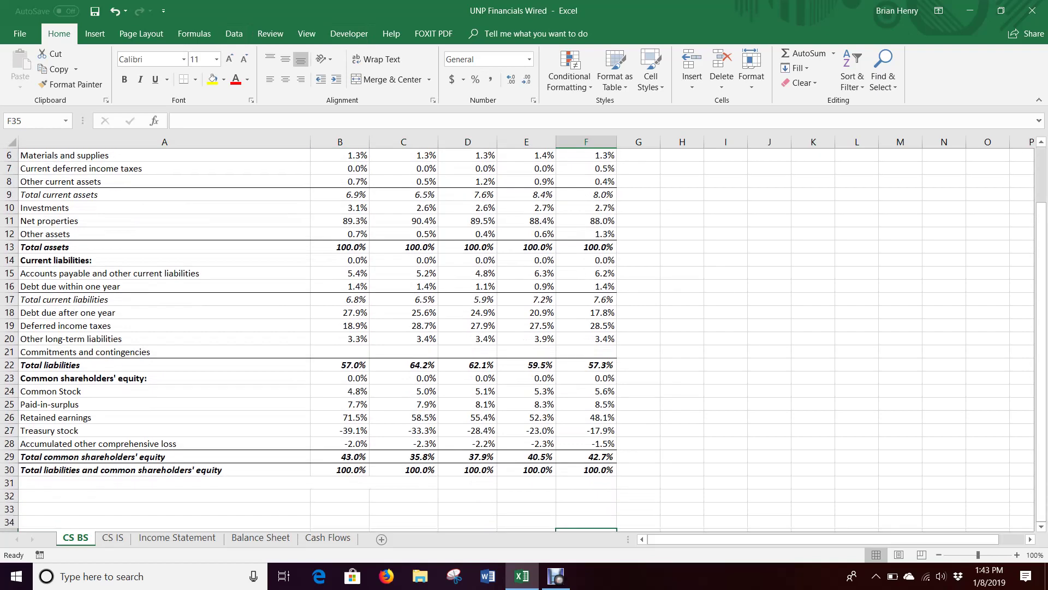
Review the Debt due after one year percentages in row 18 of CS BS
{"action": "scroll", "coordinate": [524, 328], "scroll_direction": "up", "scroll_amount": 2}
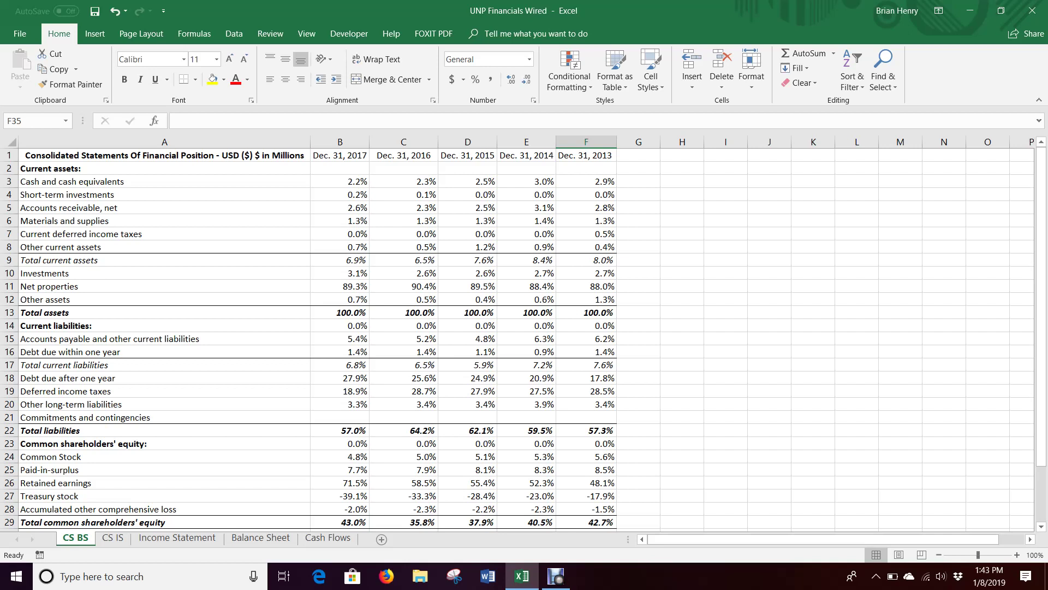
{"action": "scroll", "coordinate": [519, 339], "scroll_direction": "down", "scroll_amount": 2}
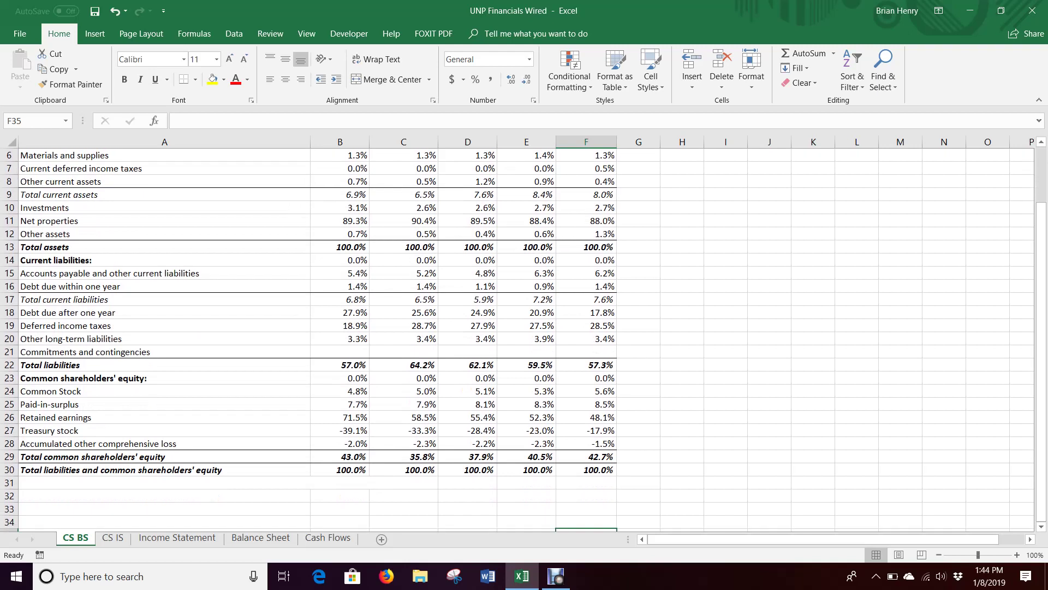
{"action": "left_click_drag", "start_coordinate": [586, 313], "coordinate": [344, 313]}
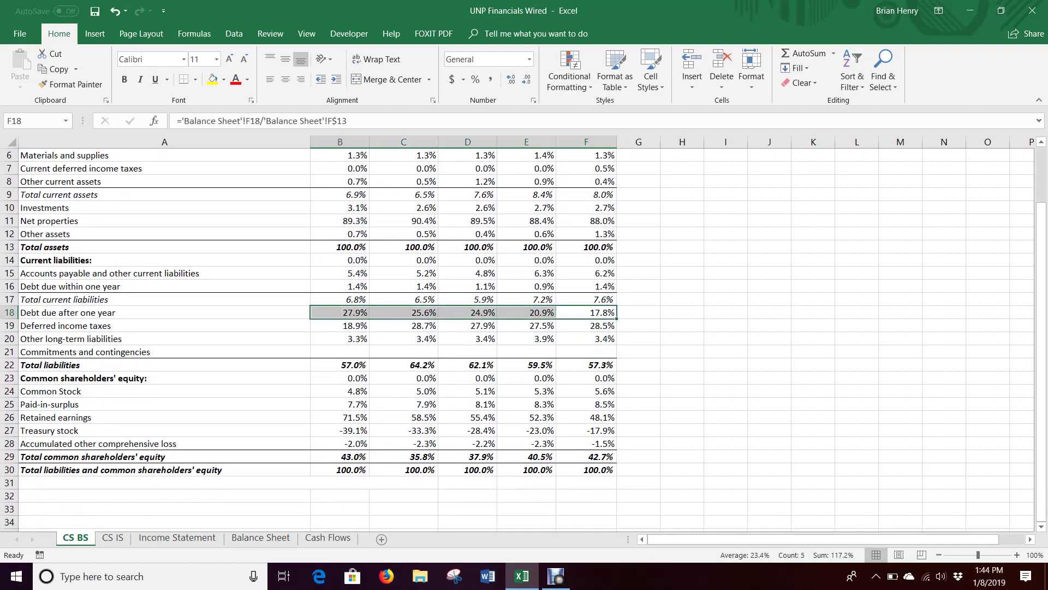
{"action": "left_click", "coordinate": [586, 313]}
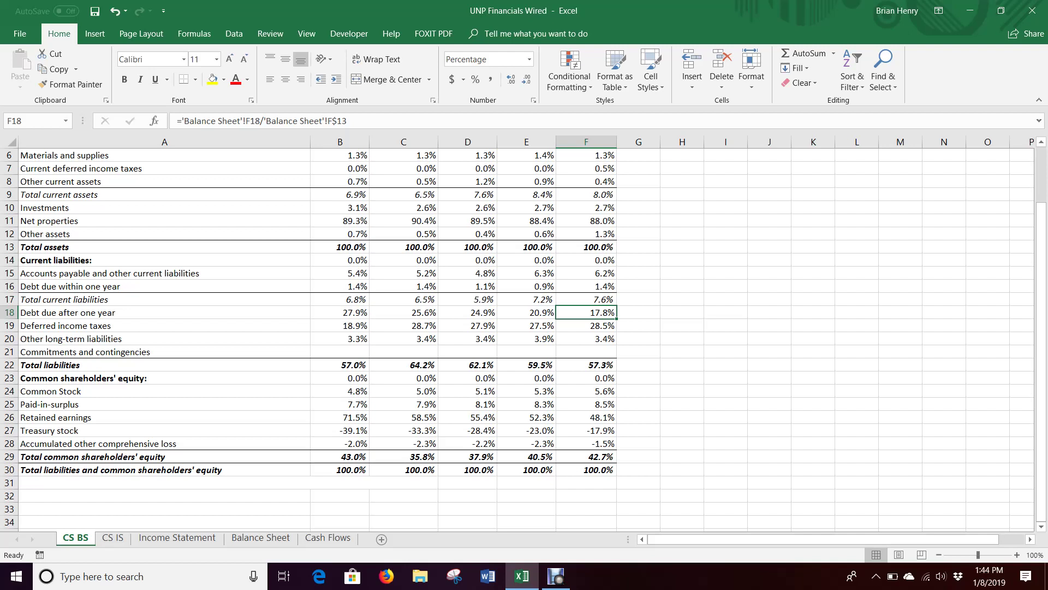
{"action": "key", "text": "Home"}
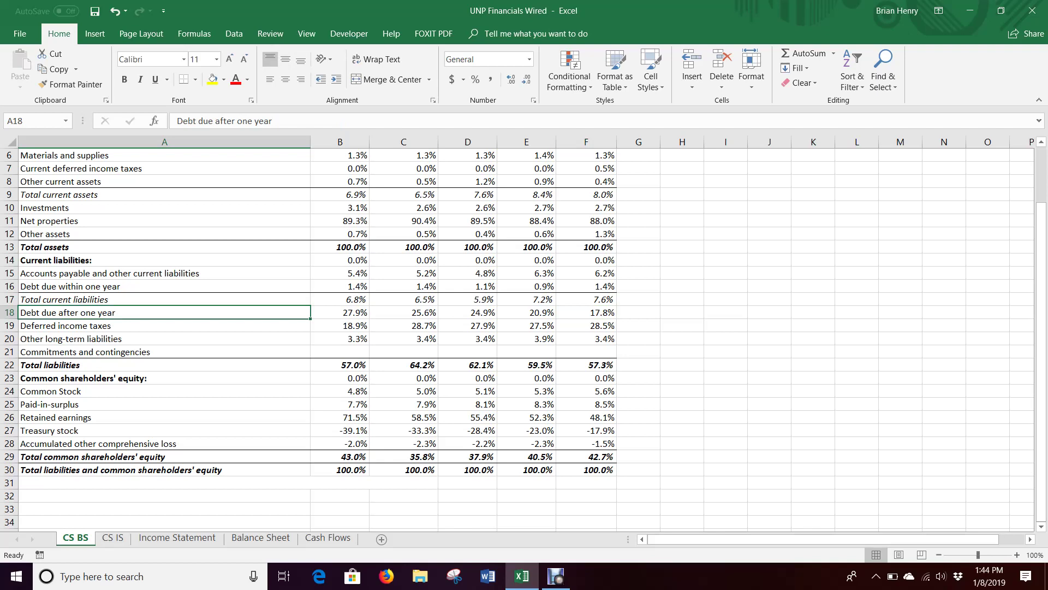
Bring the Debut Professional recorder window to the front
{"action": "scroll", "coordinate": [524, 328], "scroll_direction": "up", "scroll_amount": 2}
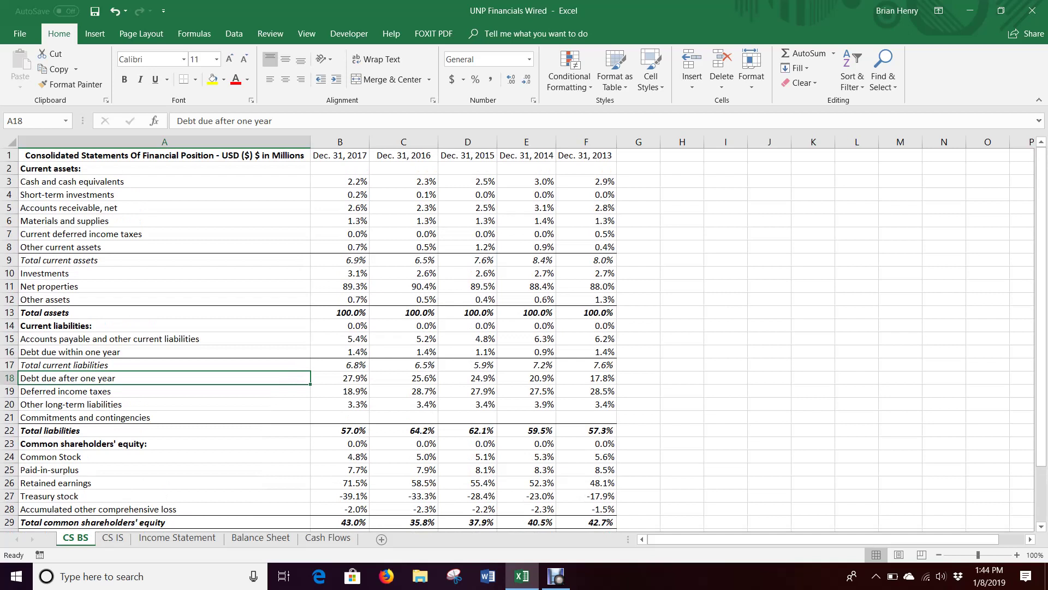
{"action": "scroll", "coordinate": [524, 327], "scroll_direction": "down", "scroll_amount": 2}
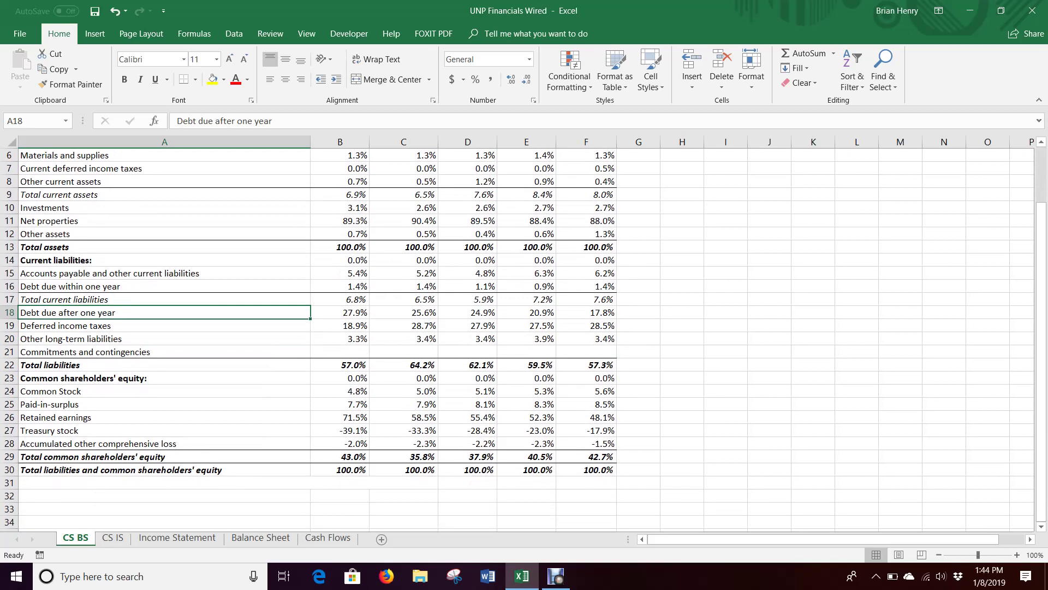
{"action": "mouse_move", "coordinate": [556, 576]}
{"action": "left_click", "coordinate": [555, 516]}
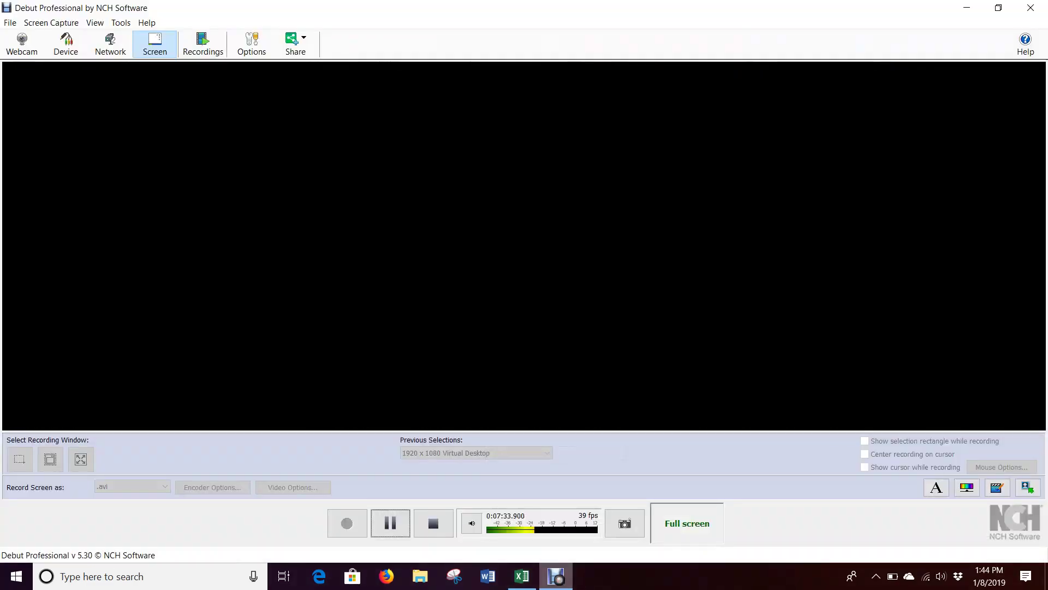